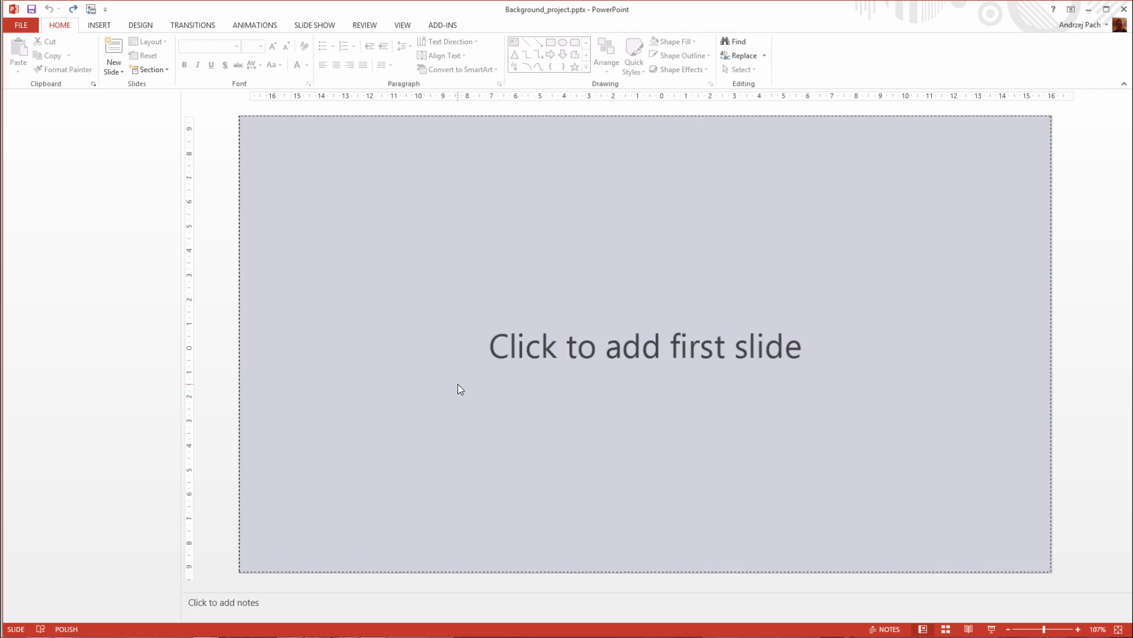
Step: Add slide 1 as a title slide with empty title and subtitle placeholders
click(451, 370)
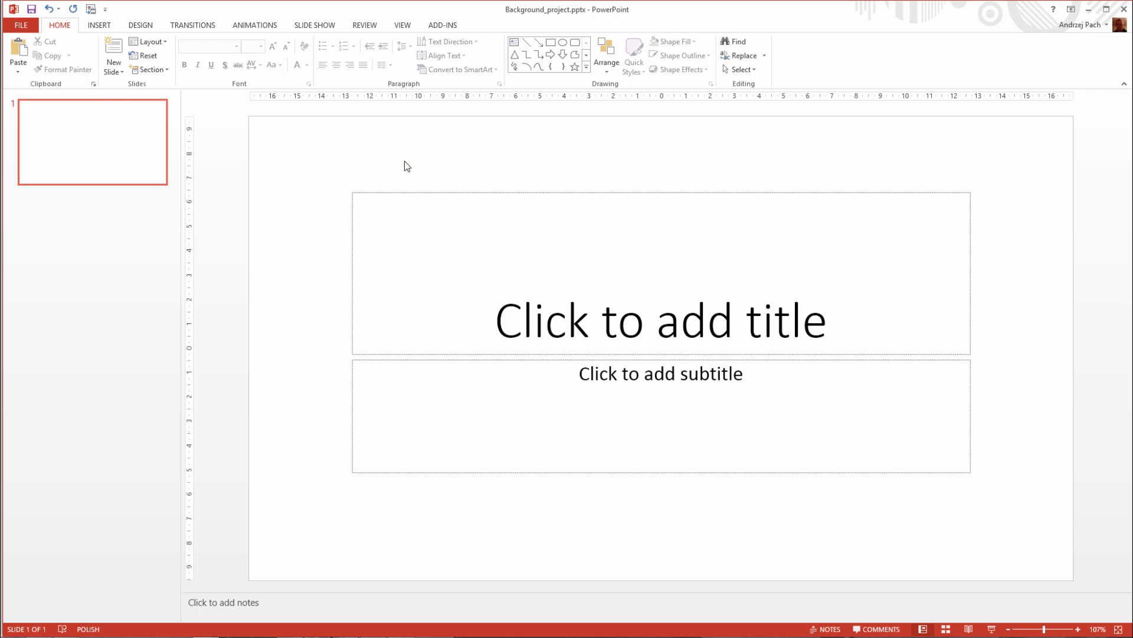
Step: Give slide 1 a solid dark blue-grey background fill after briefly trying orange
right_click(310, 165)
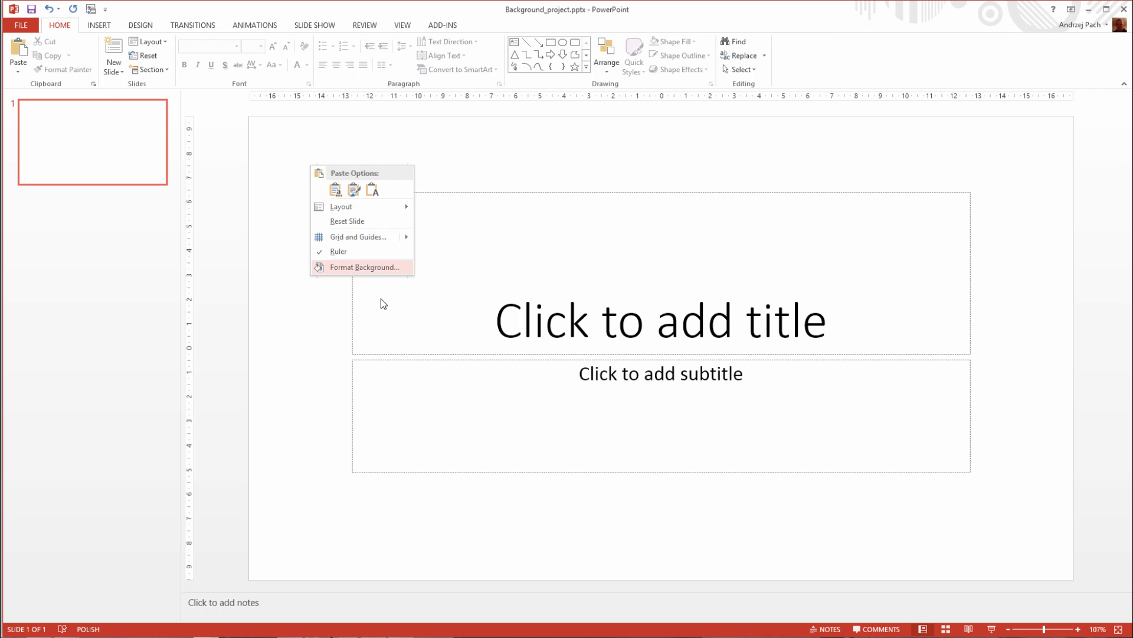
click(377, 270)
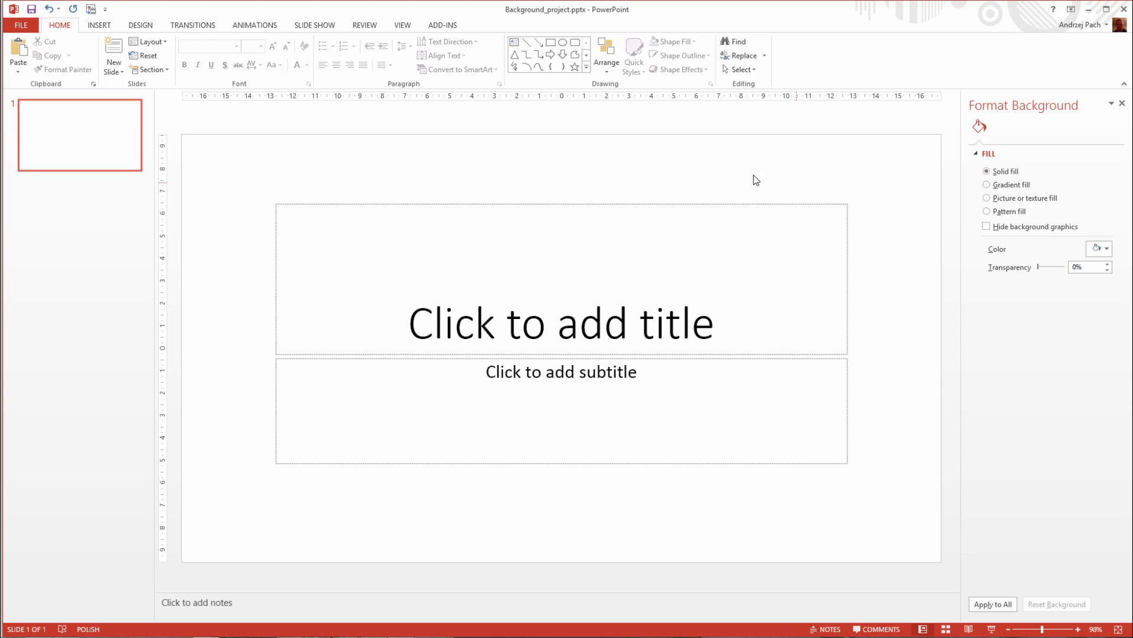
drag(230, 166, 856, 402)
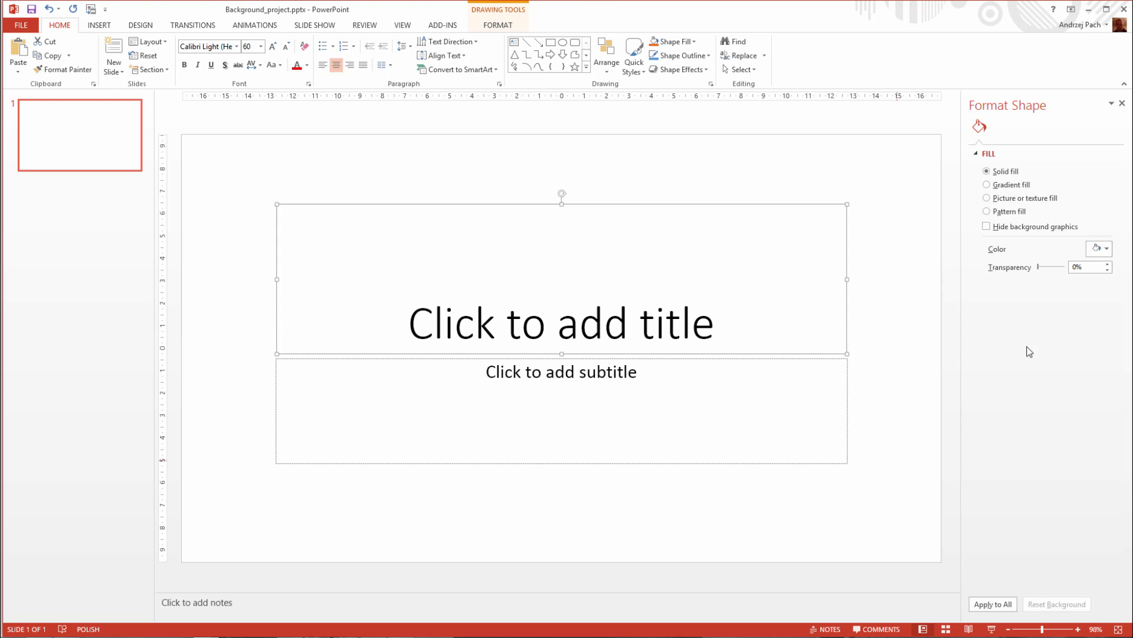
click(787, 188)
right_click(787, 188)
click(812, 284)
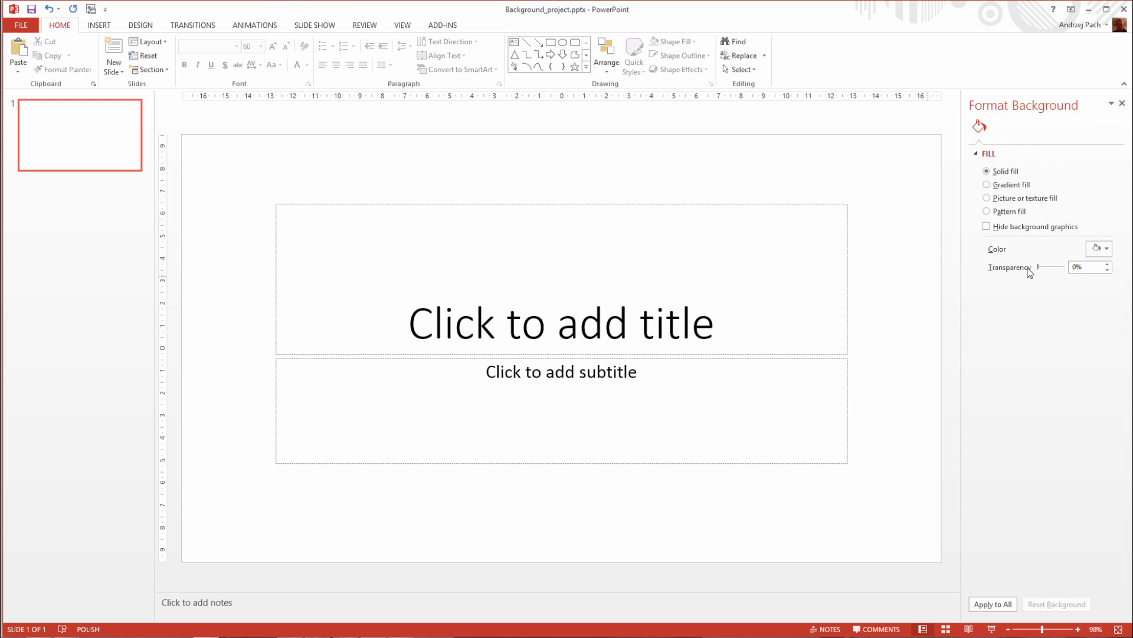
click(1099, 254)
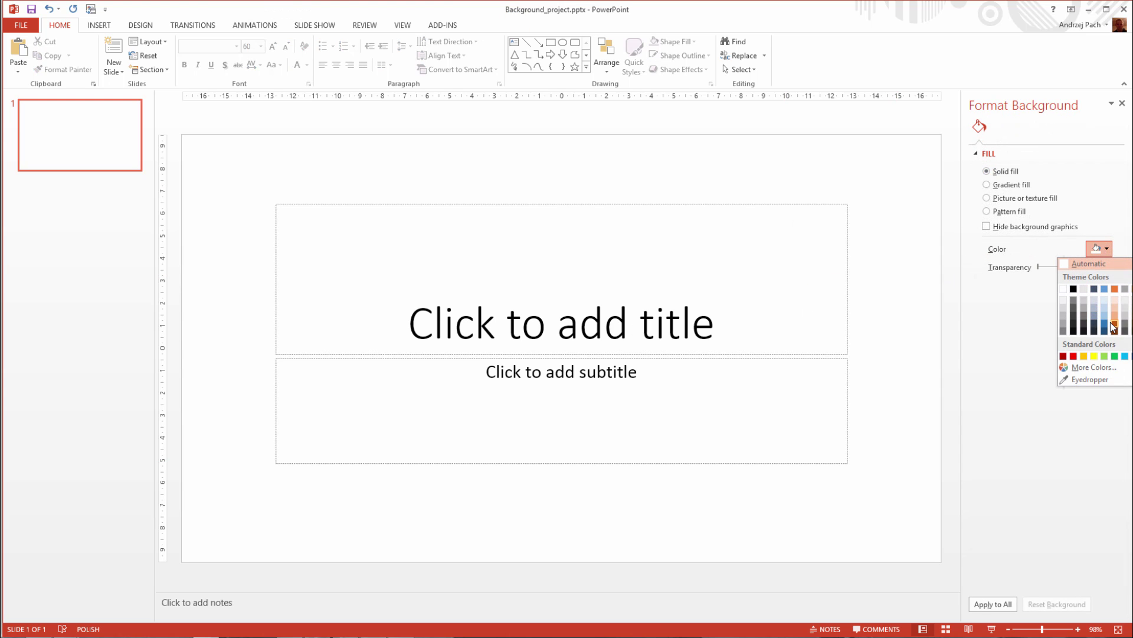
click(1111, 321)
click(1099, 248)
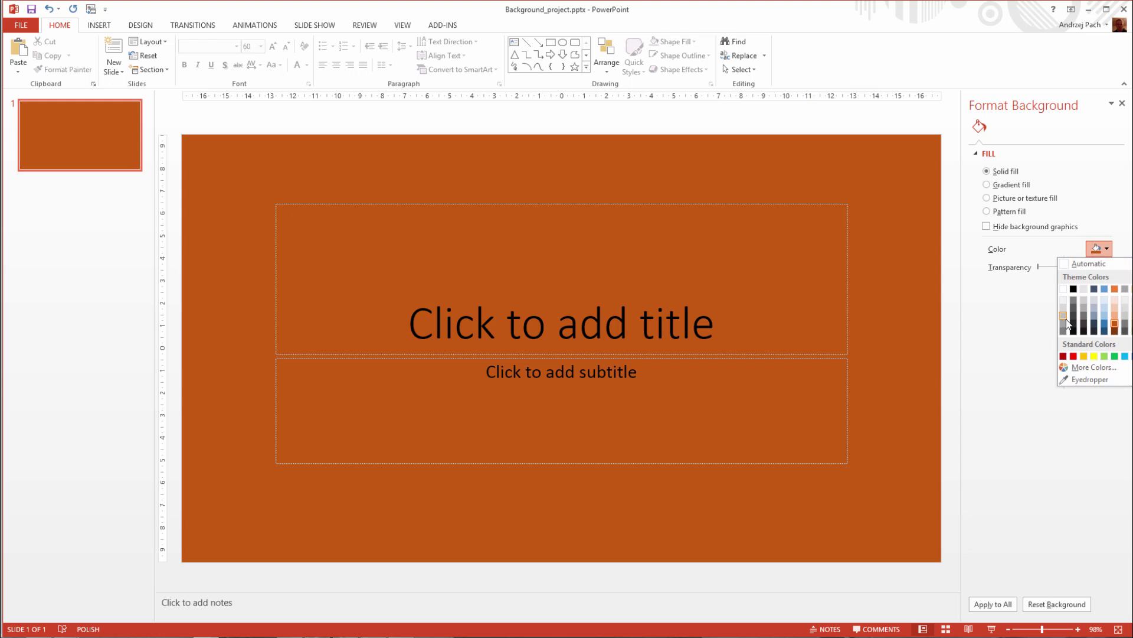
click(1094, 324)
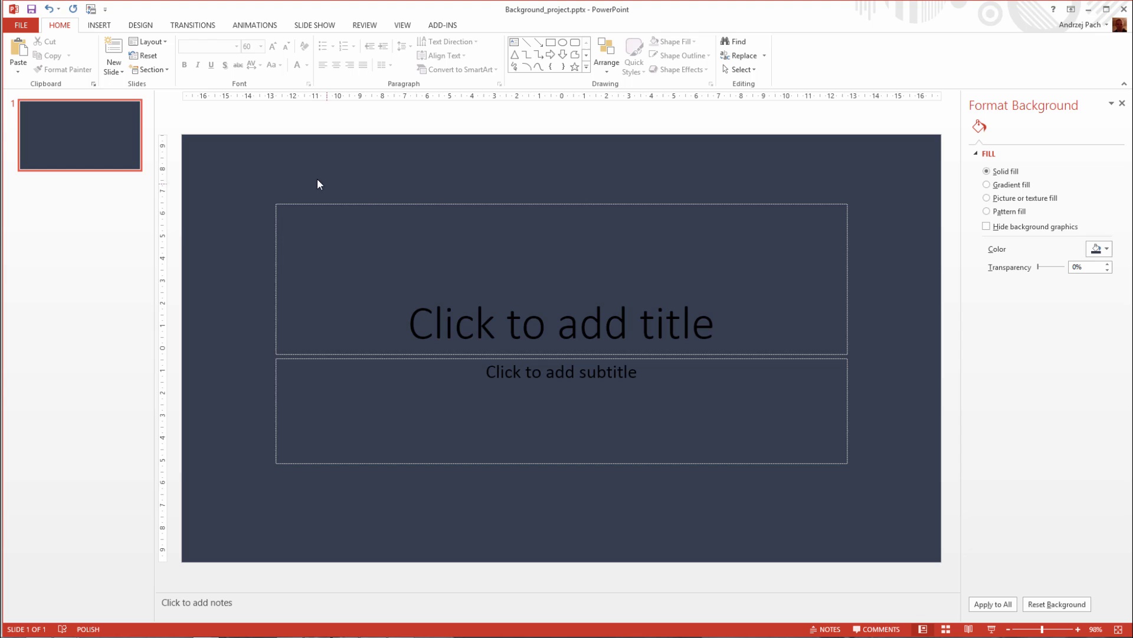
Step: Draw a blue rectangle near the slide's top-left and sample its colour with the eyedropper
drag(215, 158, 480, 310)
click(113, 27)
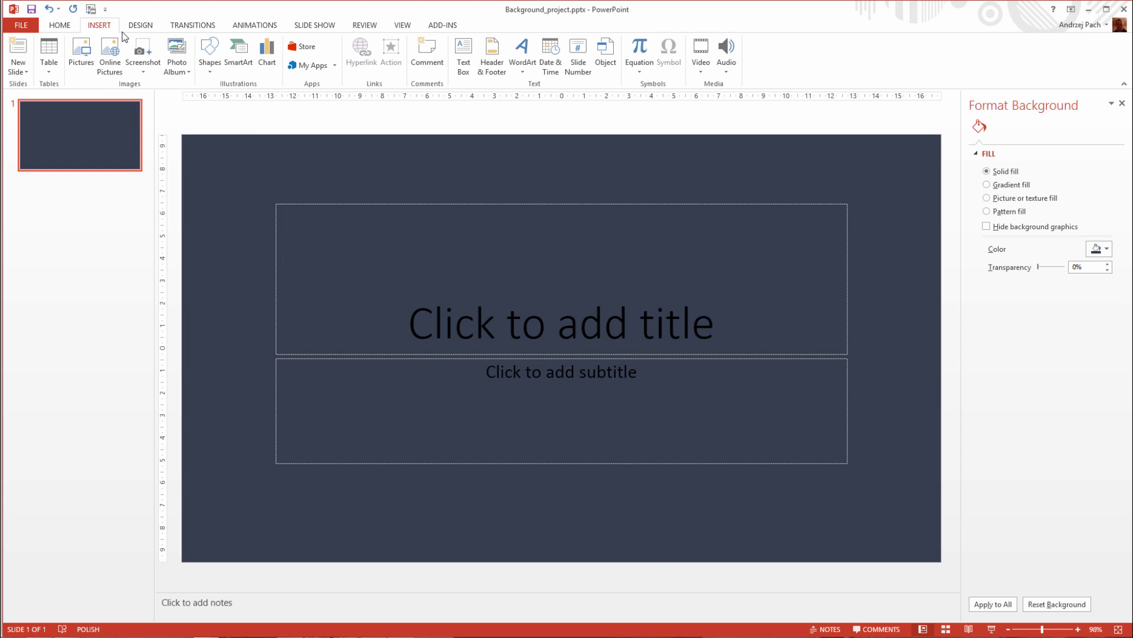
click(210, 56)
click(217, 208)
drag(472, 300, 471, 299)
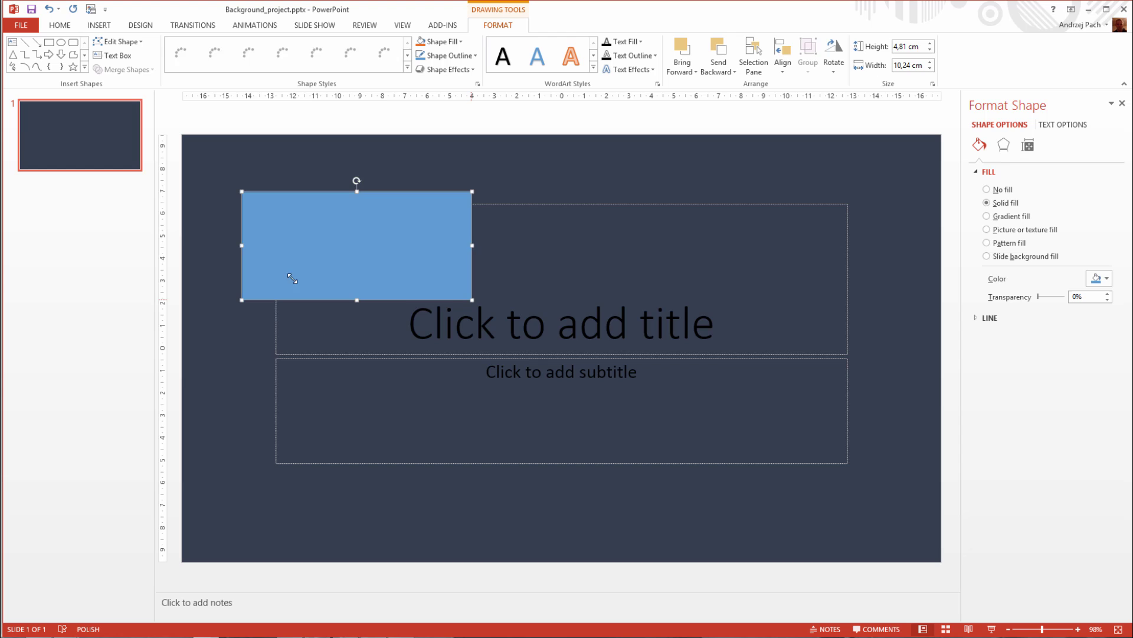
mouse_move(334, 260)
mouse_down()
mouse_move(299, 288)
mouse_move(314, 248)
mouse_up()
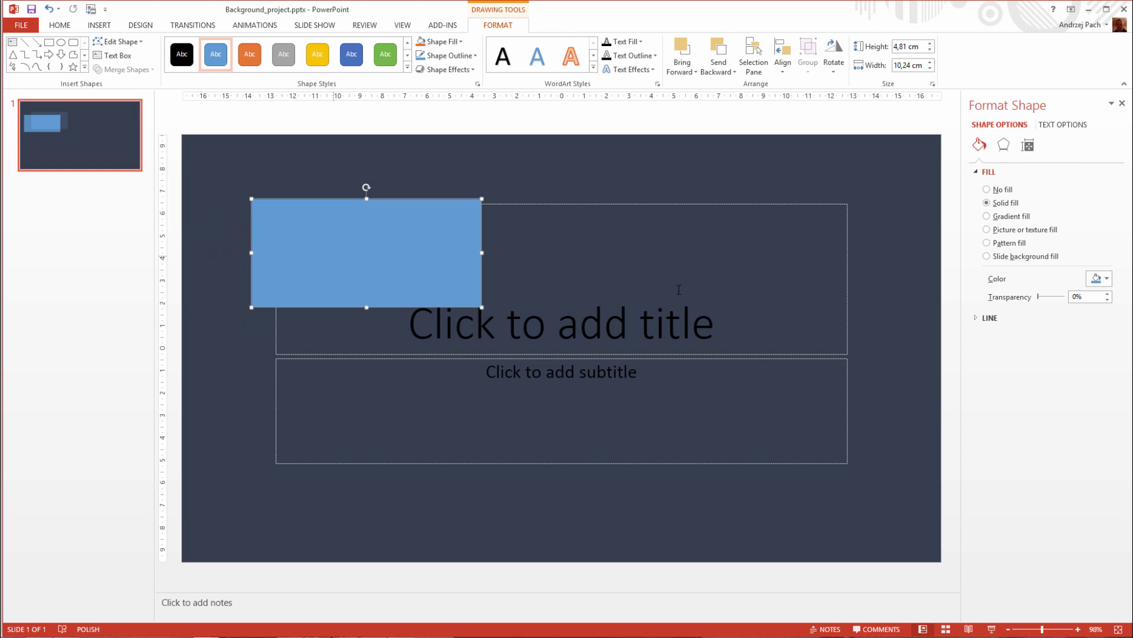
click(1100, 280)
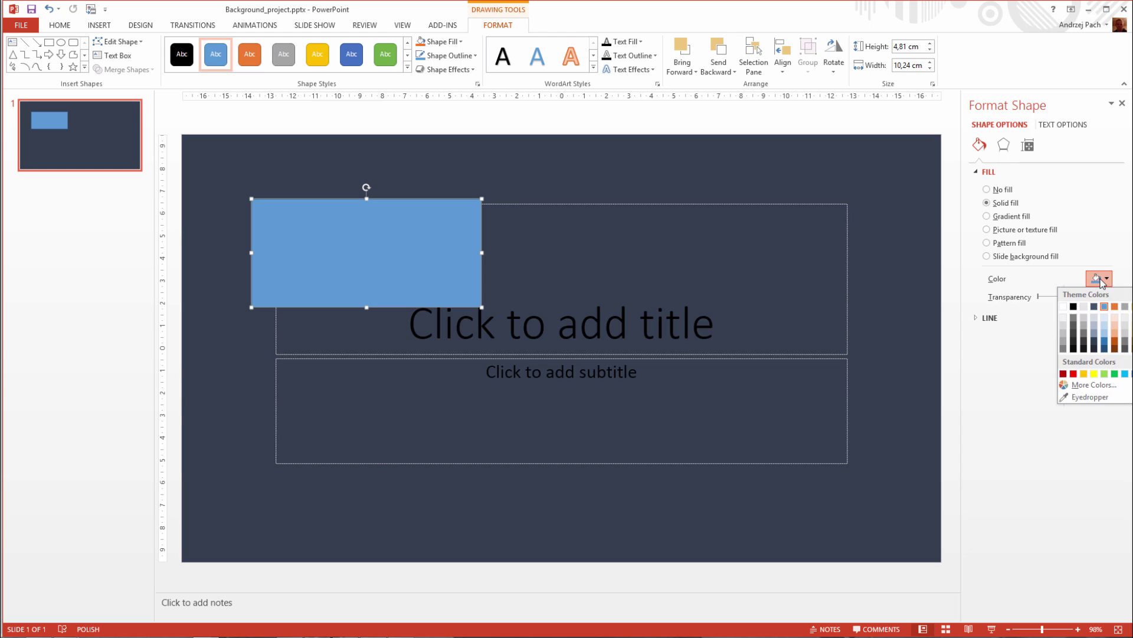
click(1085, 398)
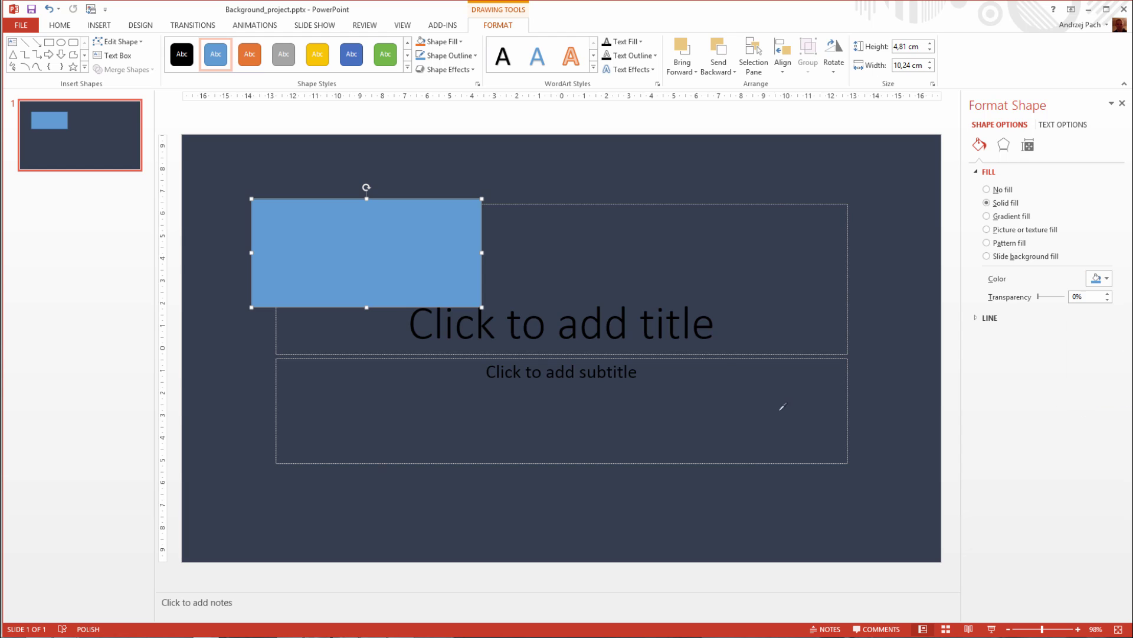
click(394, 270)
Step: Colour the subtitle text with the rectangle's blue and make it read 'Anananananann'
click(648, 392)
text(dsdfdsf)
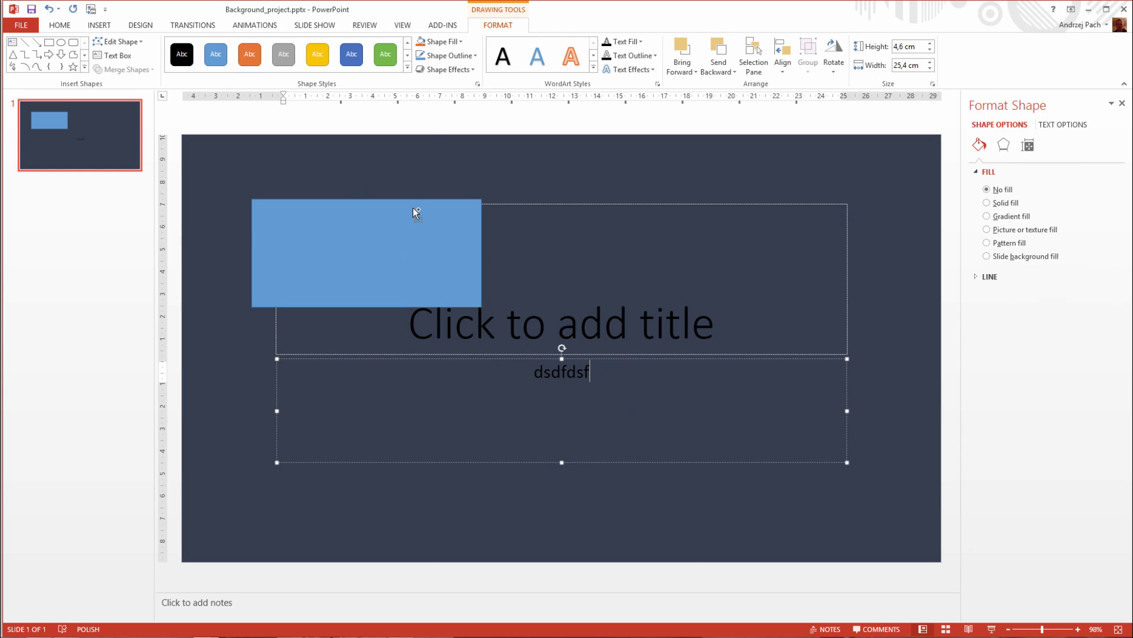
key(ctrl+a)
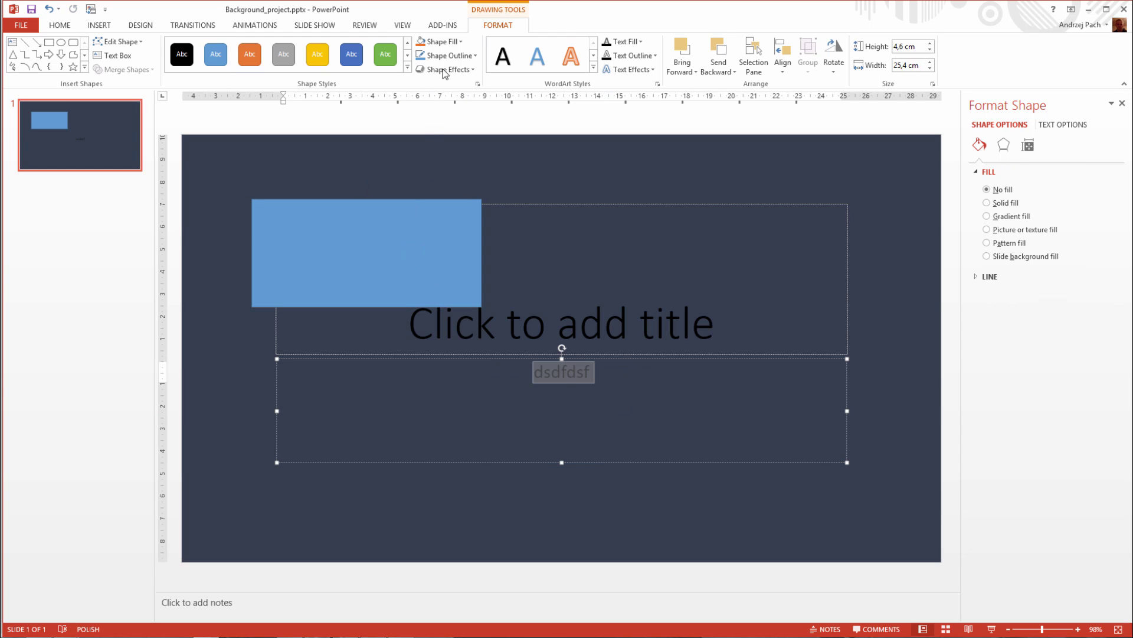
click(69, 26)
click(496, 16)
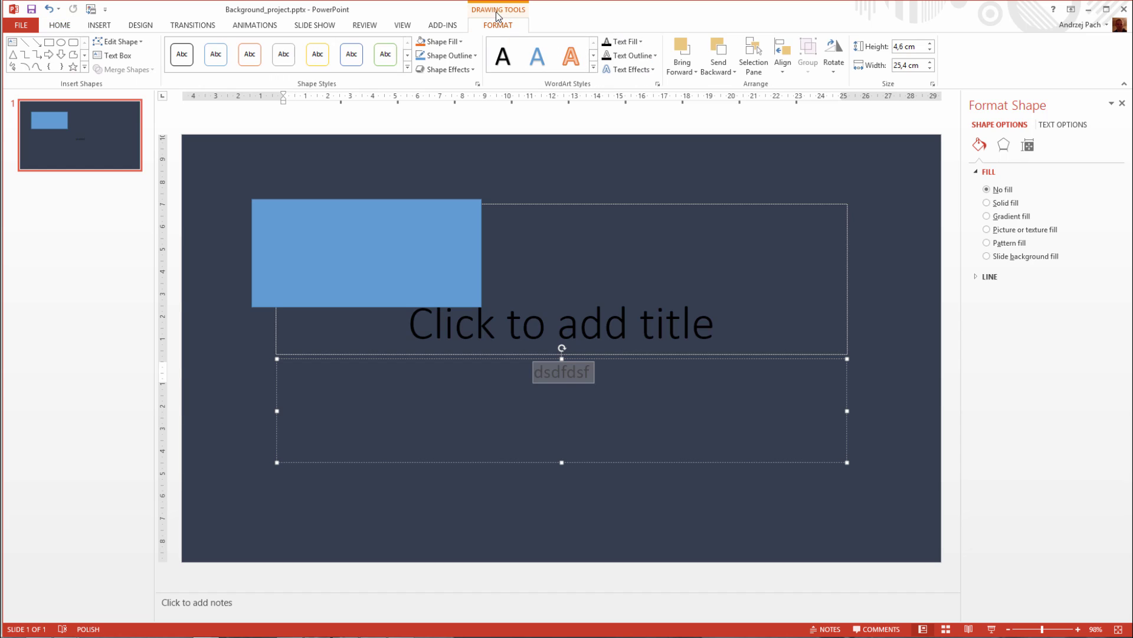
click(643, 47)
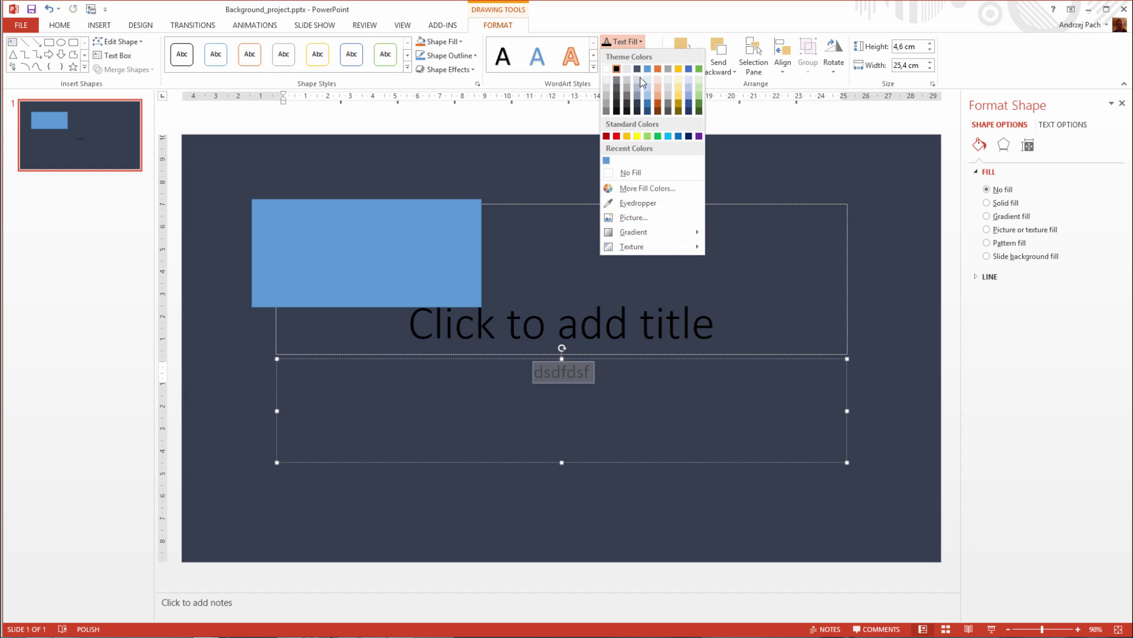
click(625, 203)
click(389, 249)
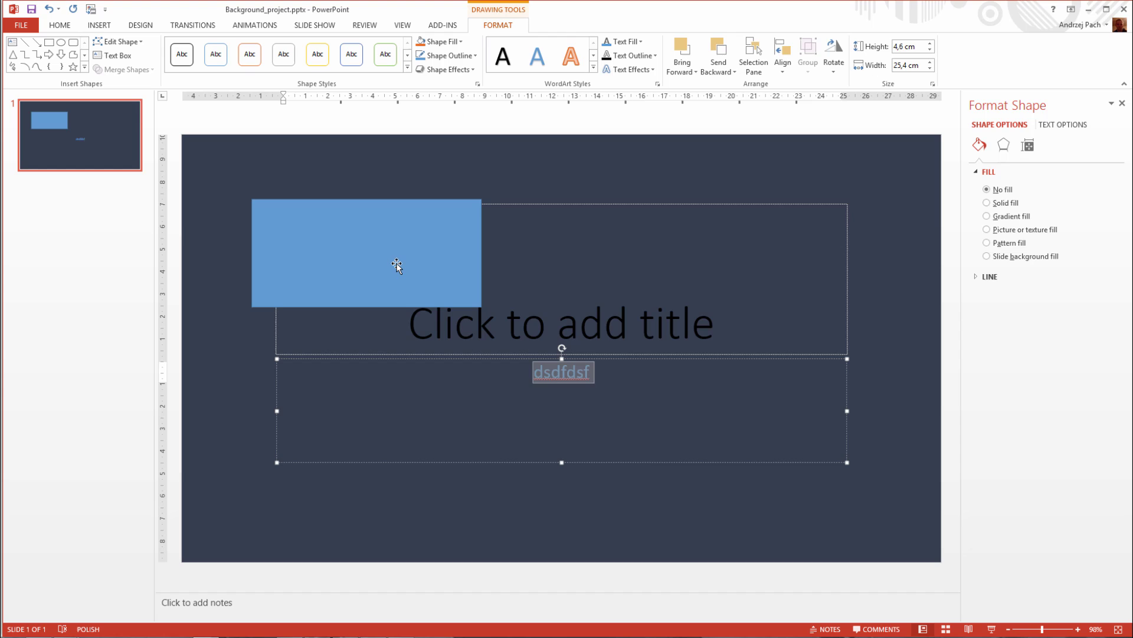
text(Anananananann)
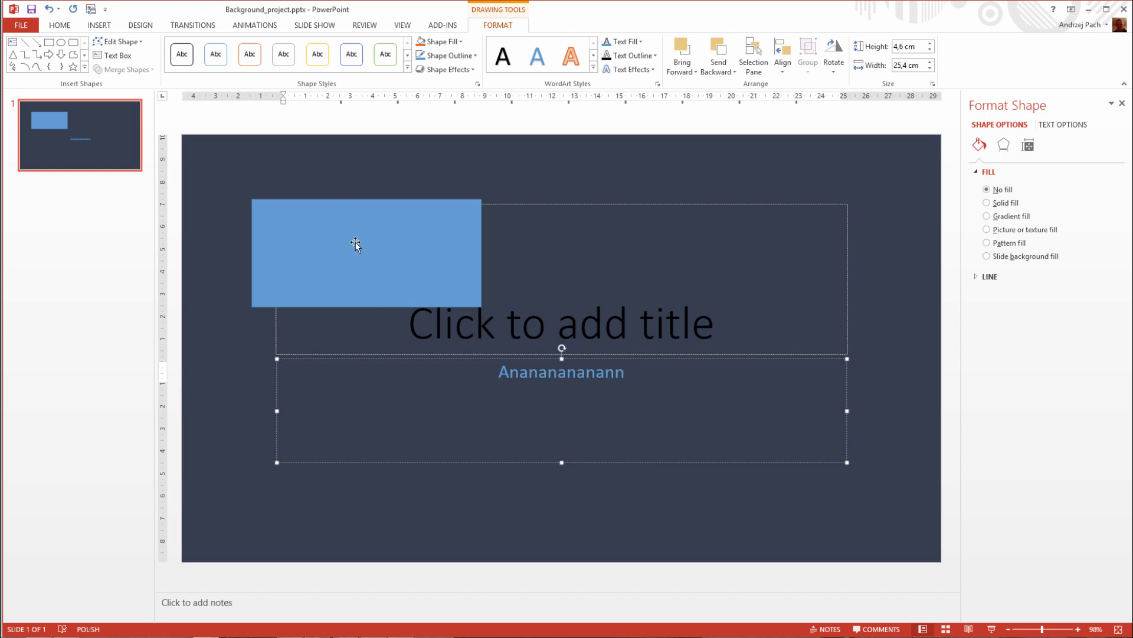
drag(378, 242, 354, 218)
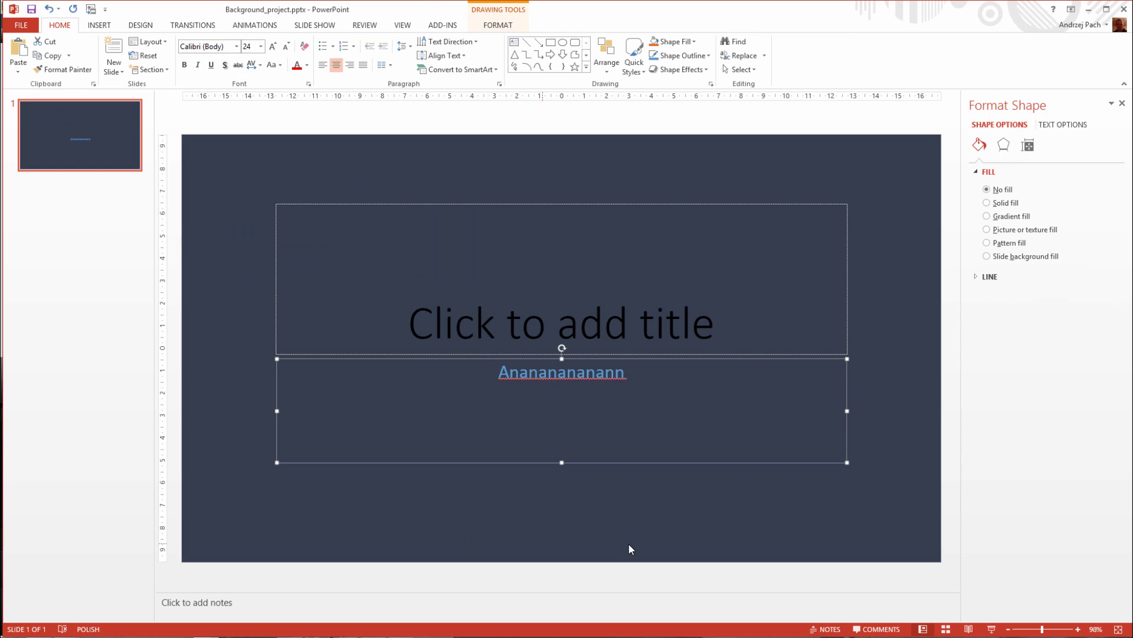
Step: Switch the background to a blue preset radial gradient fill and add extra gradient stops
right_click(769, 520)
click(794, 602)
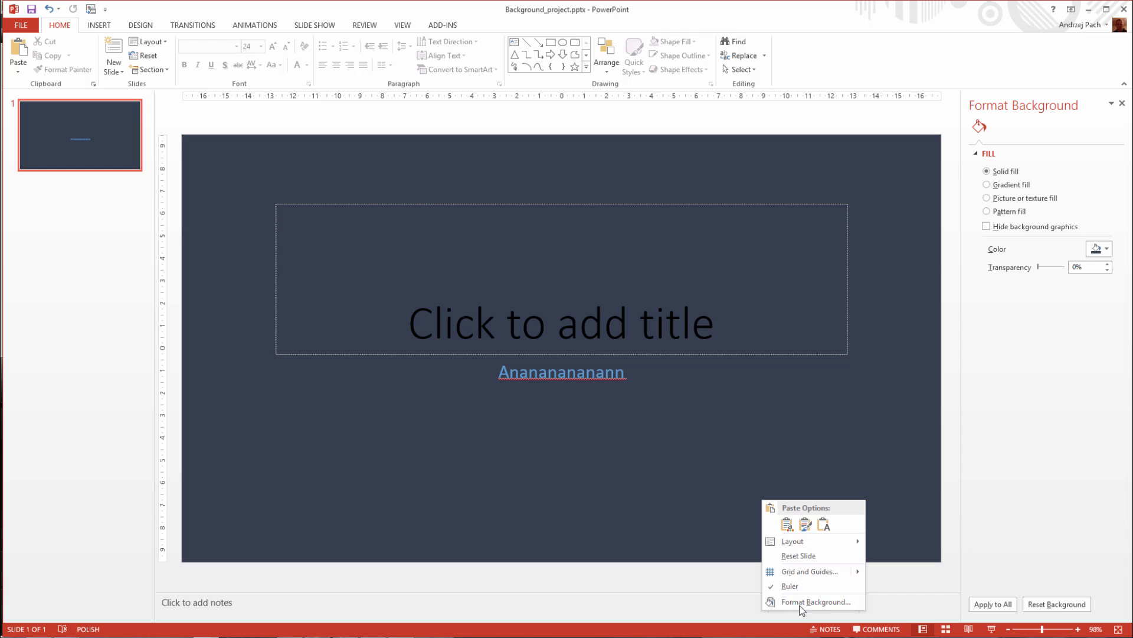
click(993, 186)
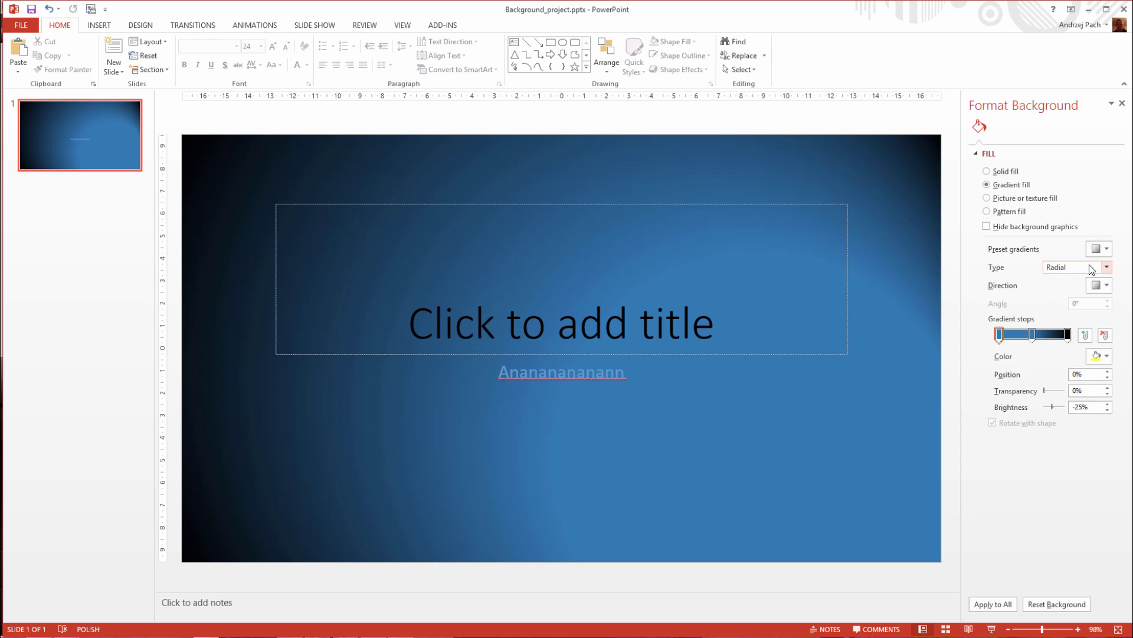
click(1101, 249)
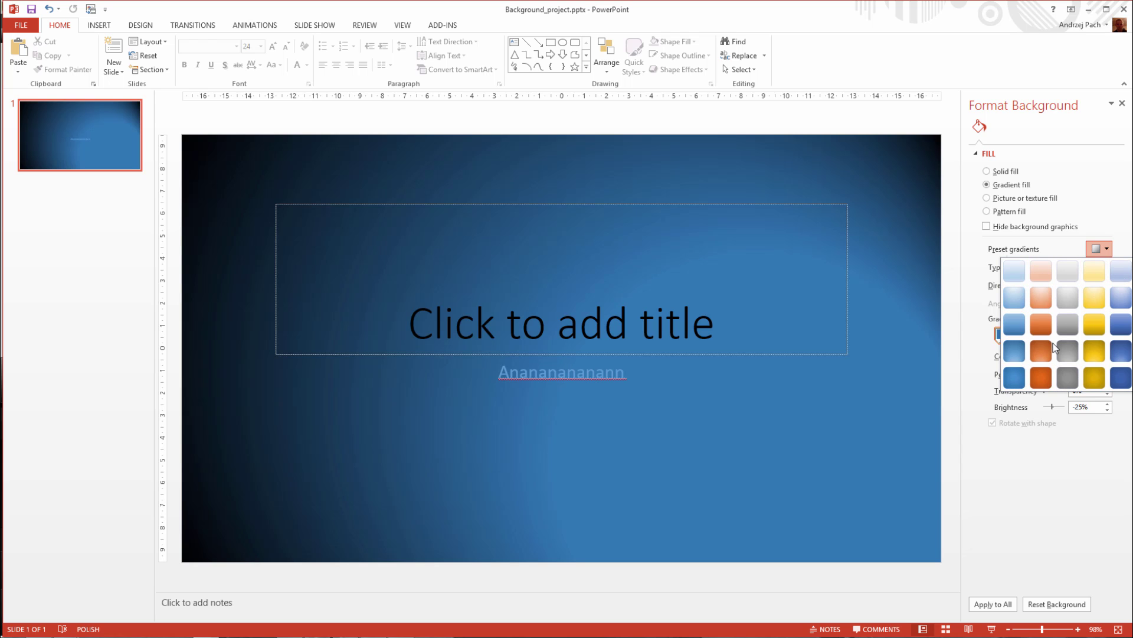
click(1119, 351)
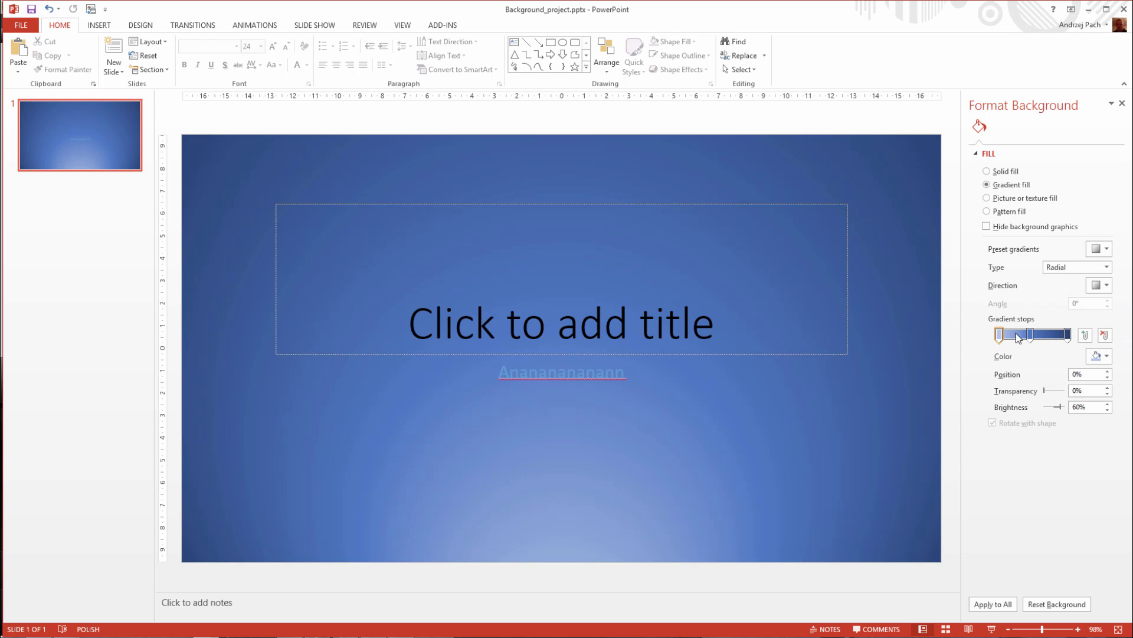
click(1047, 335)
click(1055, 335)
click(1055, 335)
click(1100, 249)
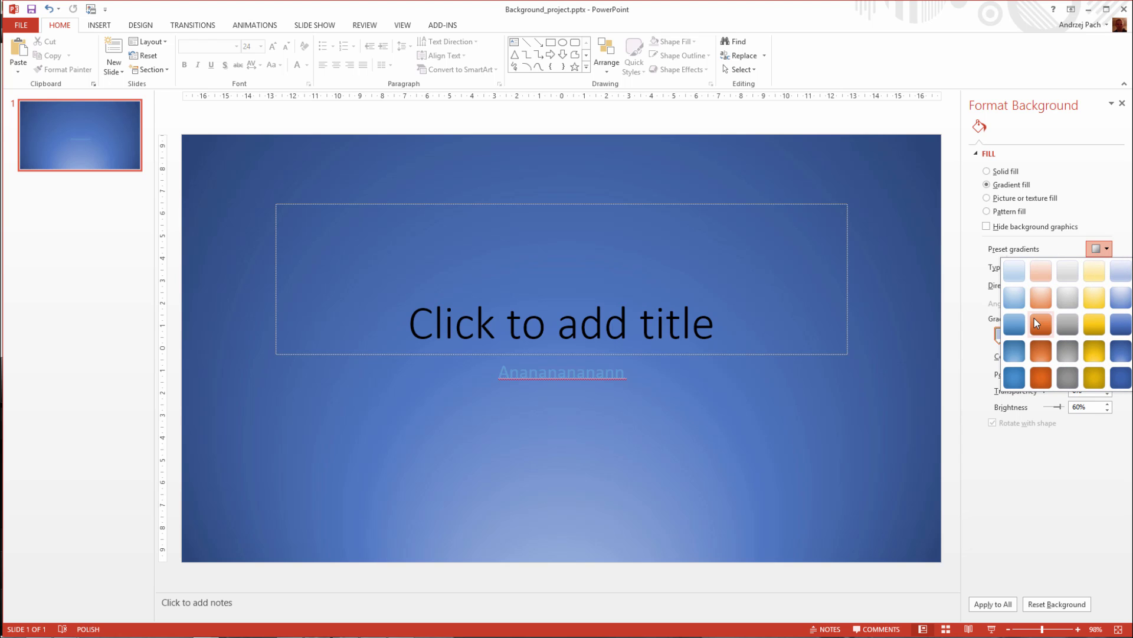
Step: Apply the grey radial preset gradient, keeping type Radial with direction From Center
click(1067, 352)
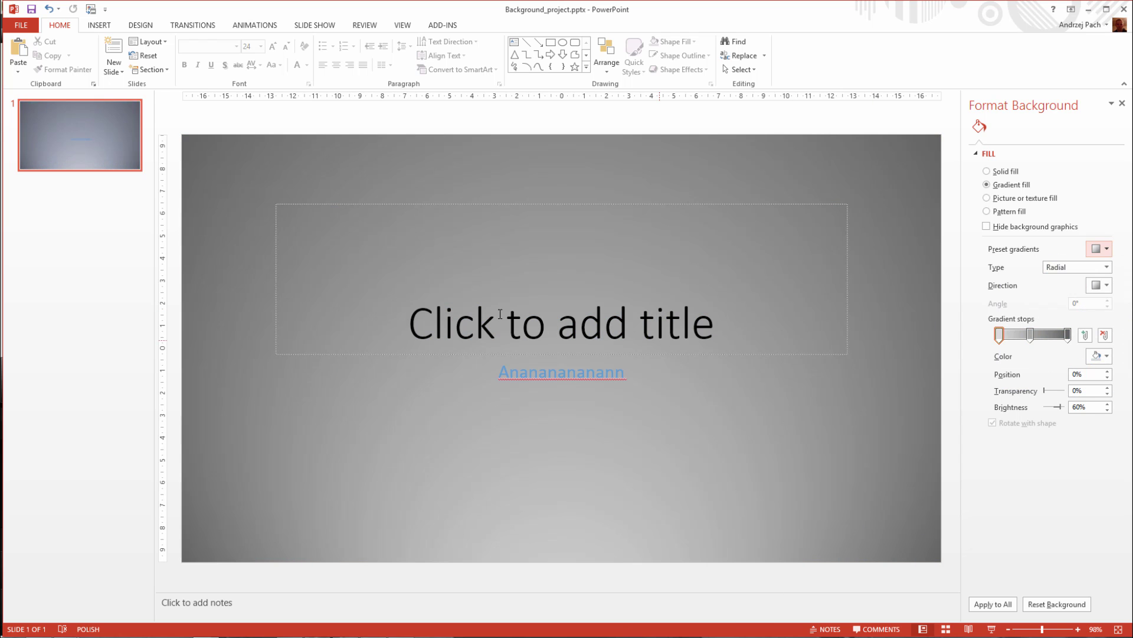
click(519, 463)
click(555, 516)
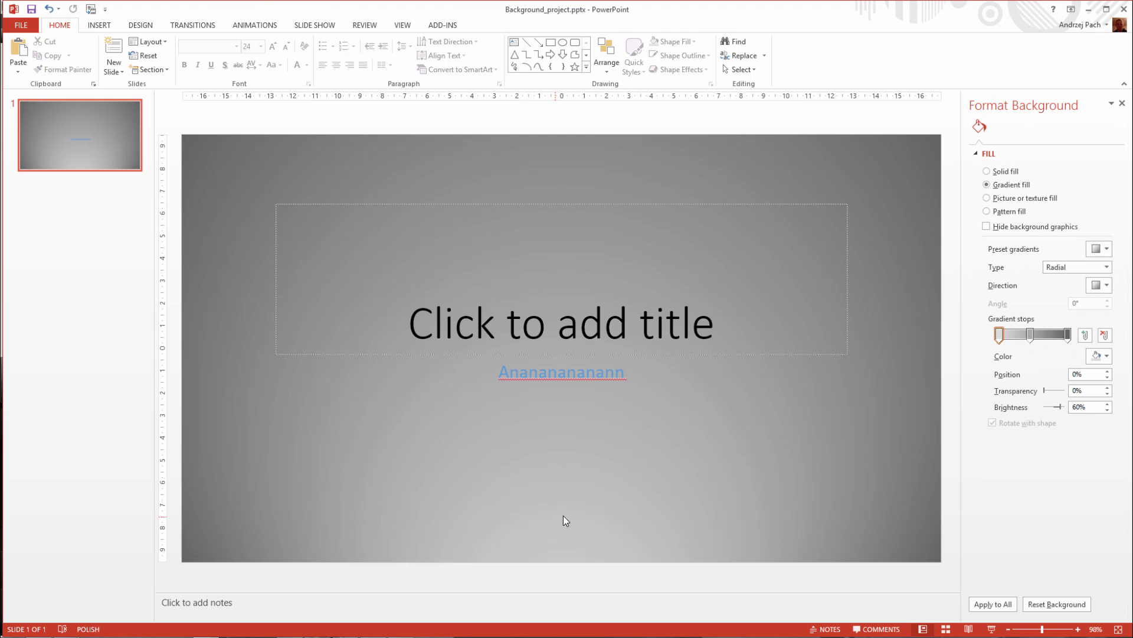
click(1061, 266)
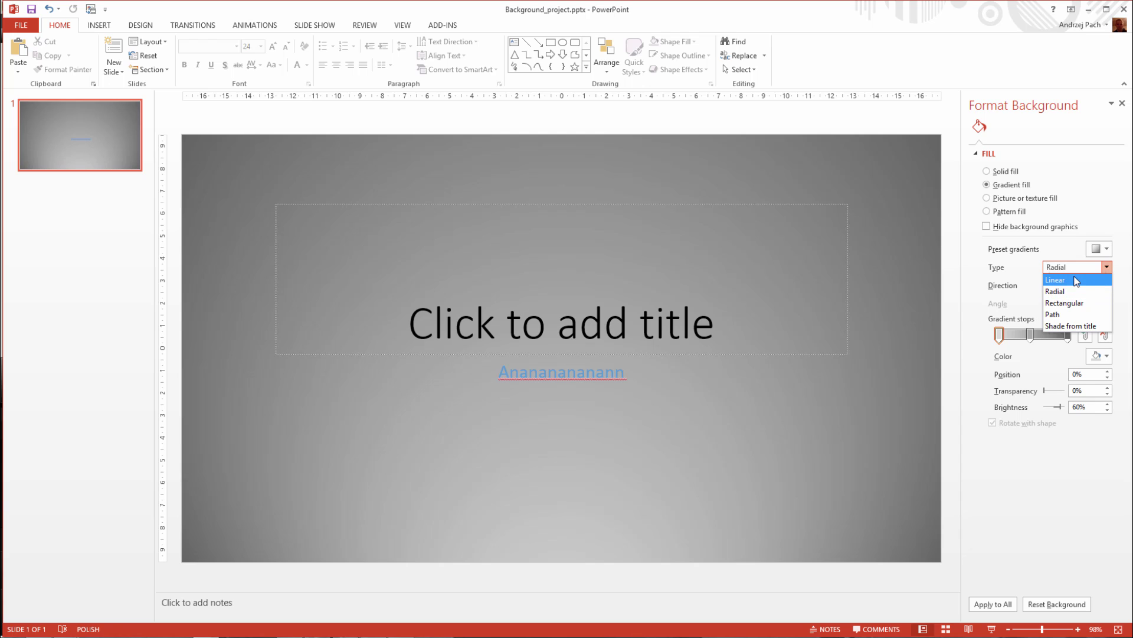
click(991, 291)
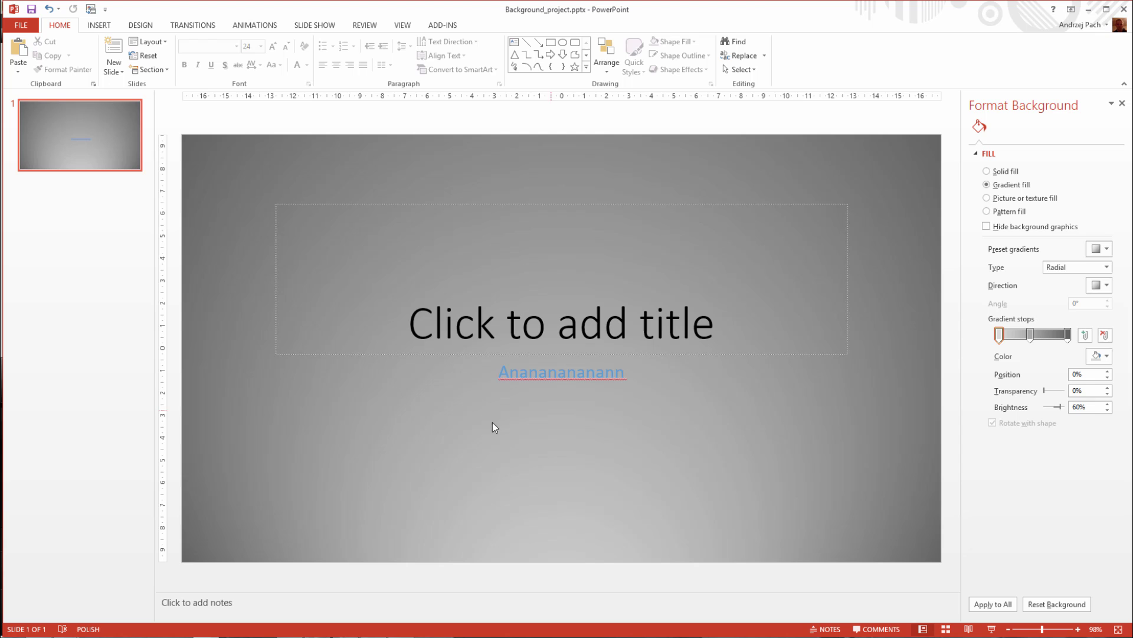
click(1098, 288)
click(1092, 316)
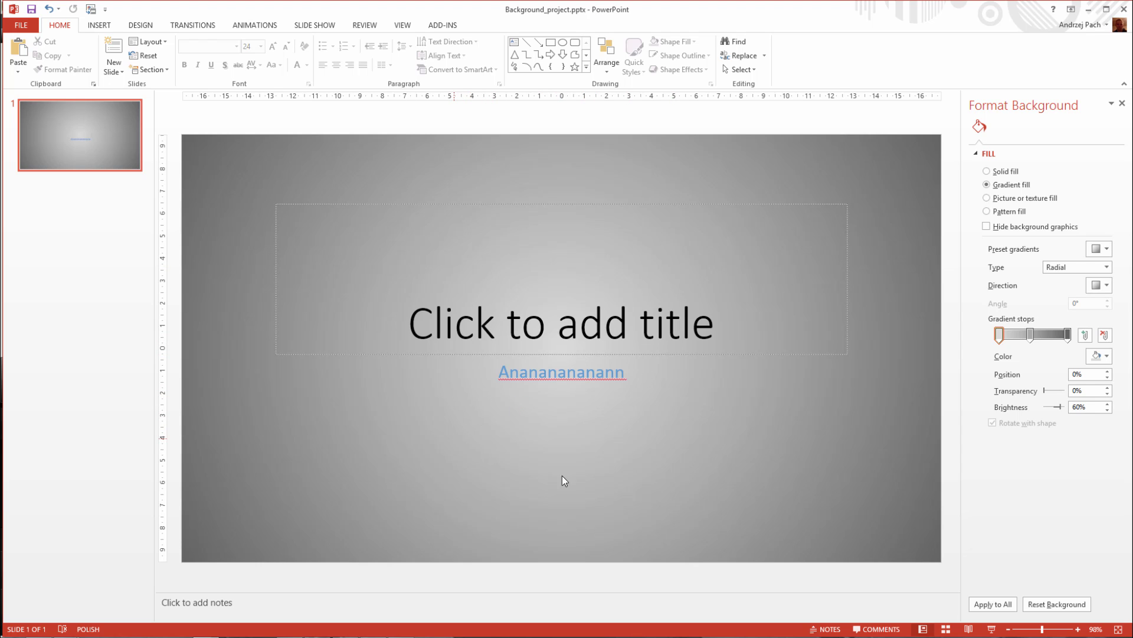
drag(453, 438, 699, 513)
Step: Set the grey gradient's direction to From Corner, radiating from the top-right corner
click(999, 334)
click(1095, 356)
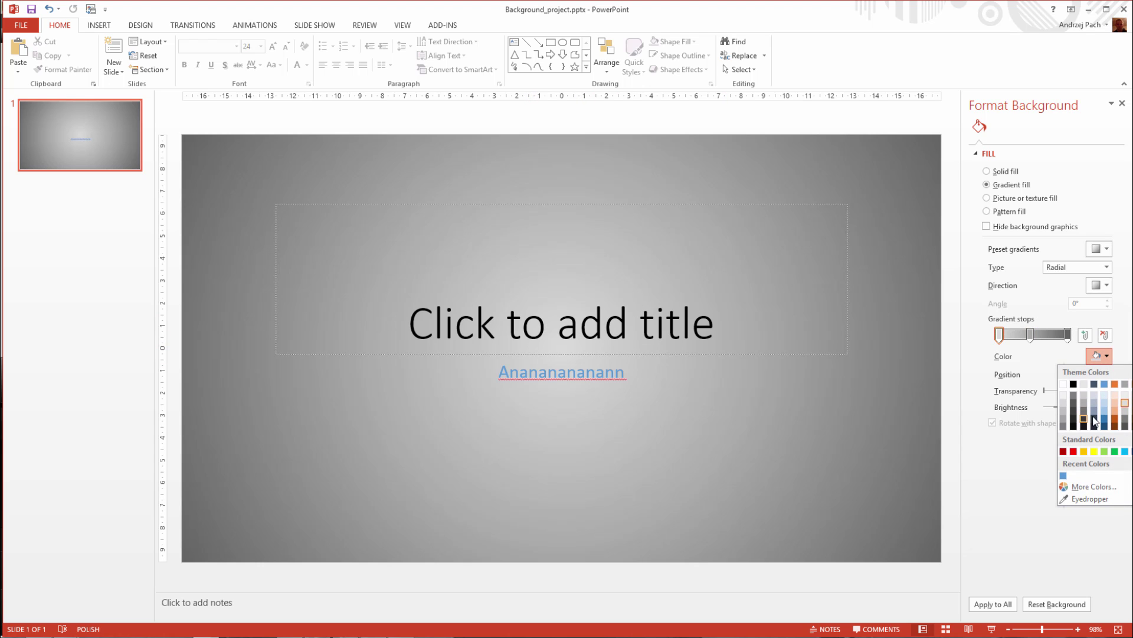
click(768, 462)
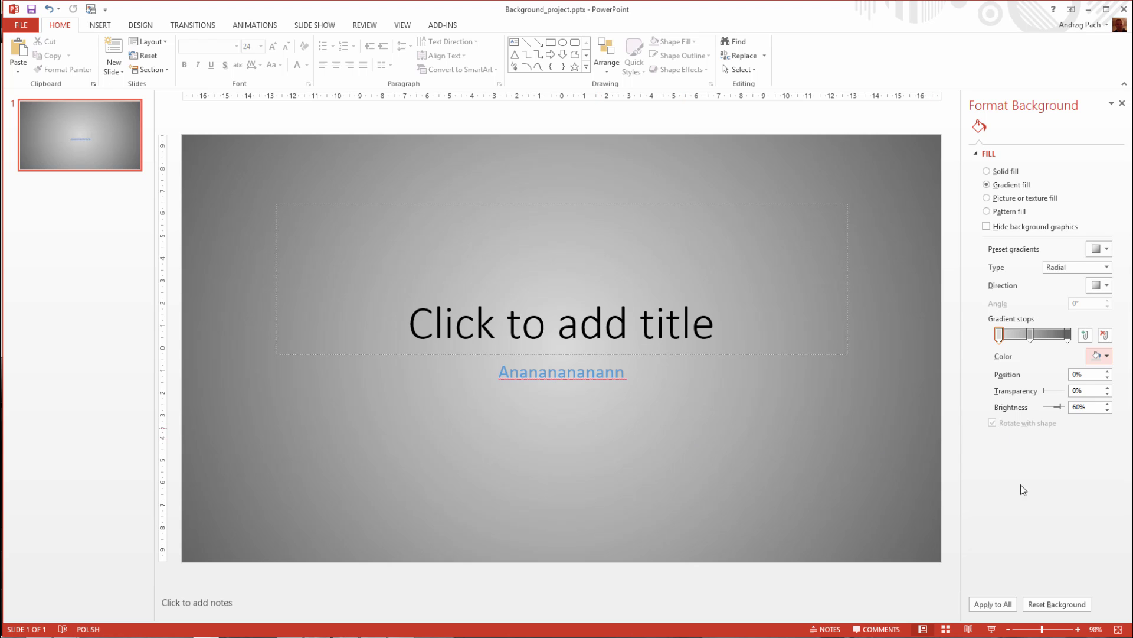
click(1098, 285)
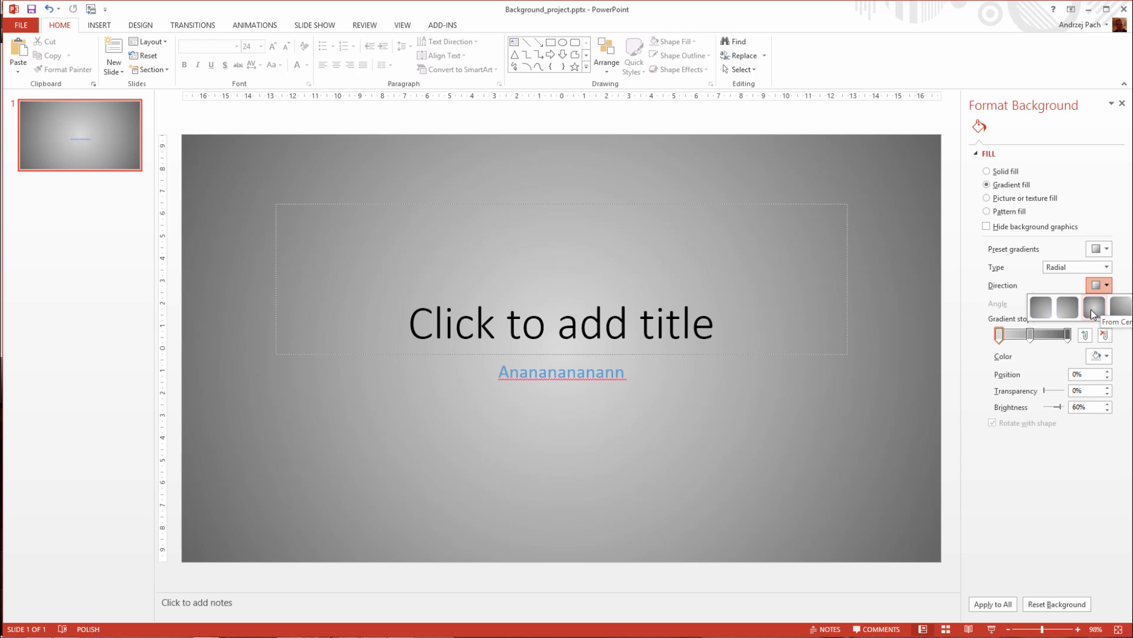
click(1121, 307)
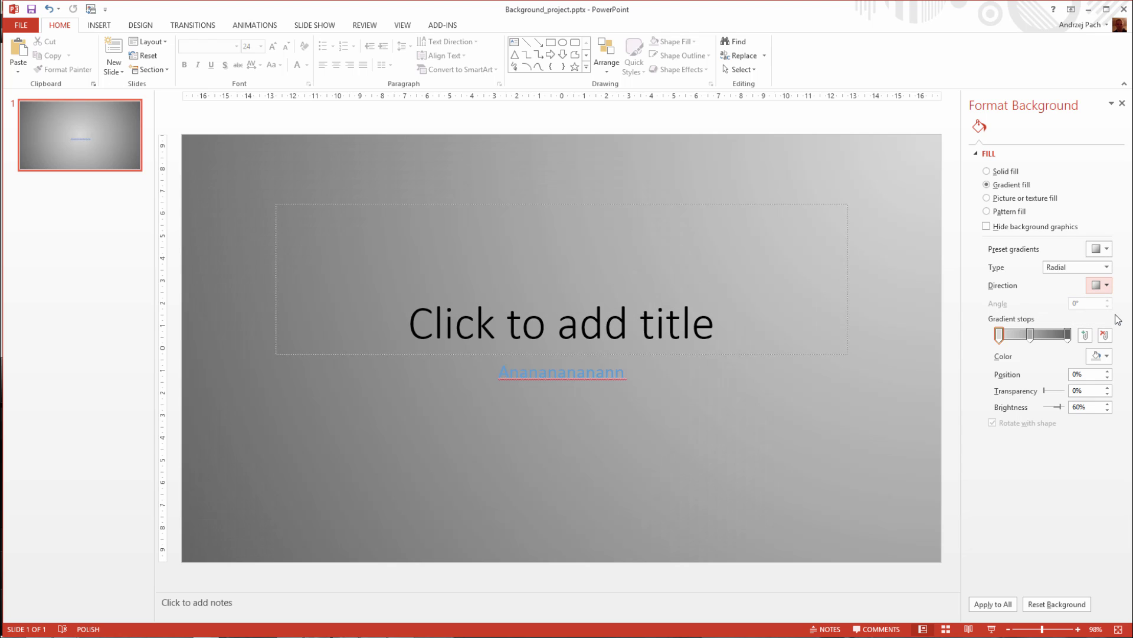
click(631, 462)
click(784, 143)
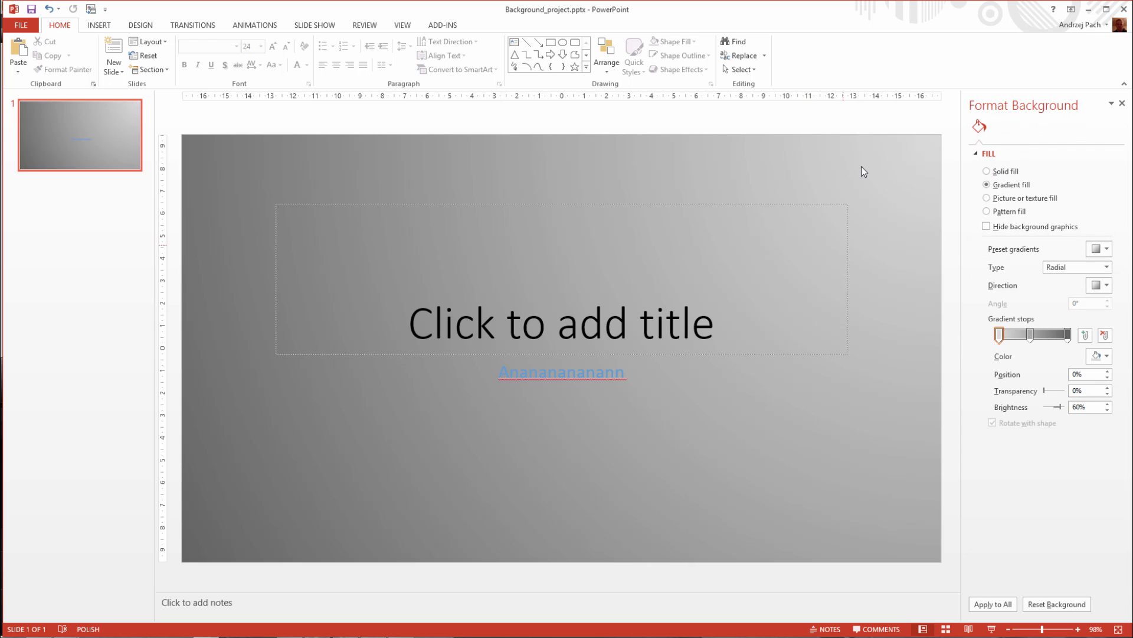
Step: Try tinting the middle gradient stop blue, then undo the colour change
click(1030, 334)
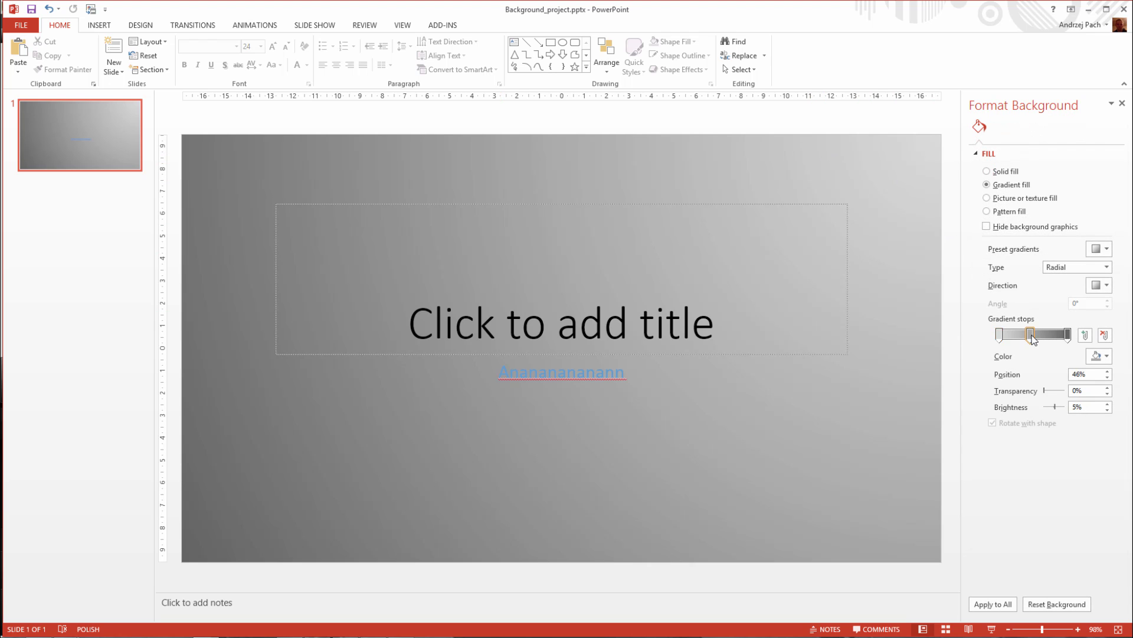
click(1101, 356)
click(1105, 425)
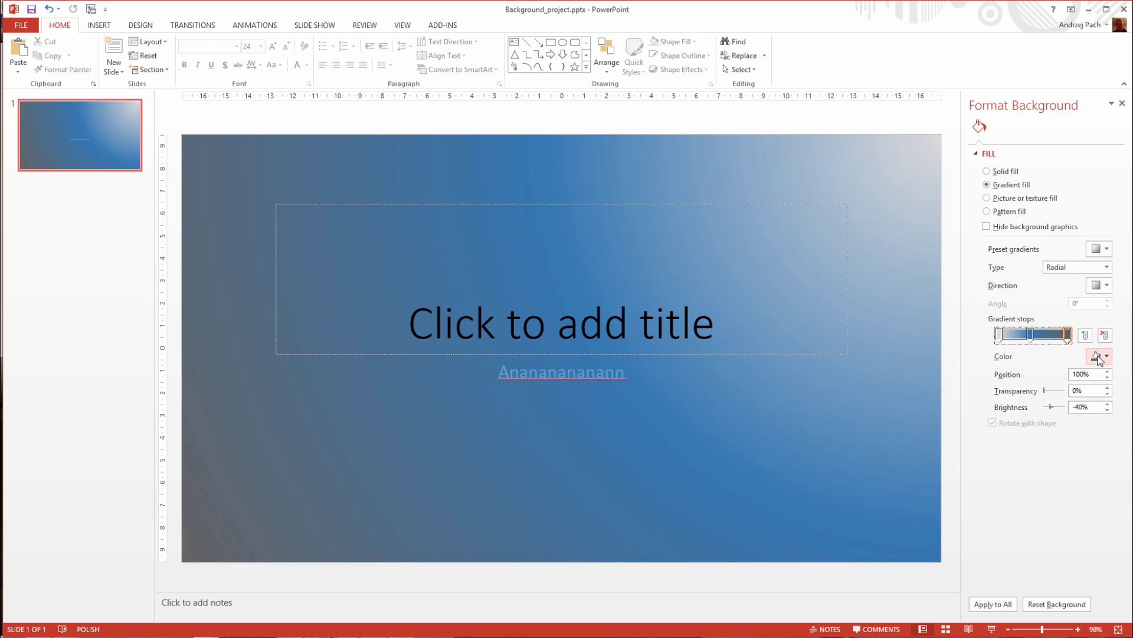
click(1099, 357)
click(1100, 435)
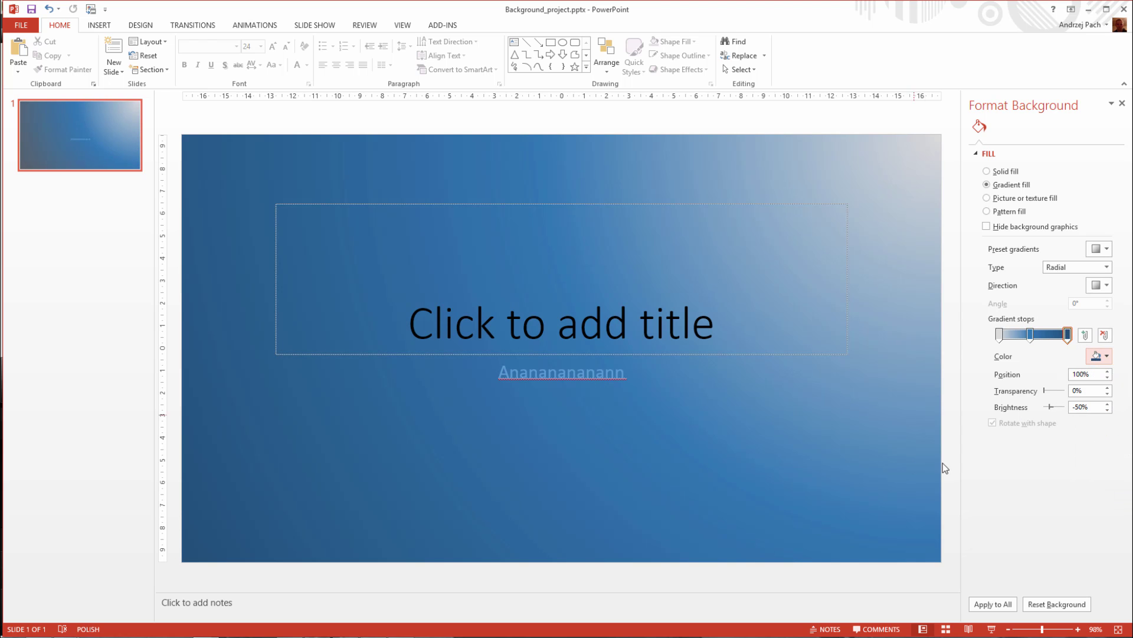
click(765, 465)
click(603, 550)
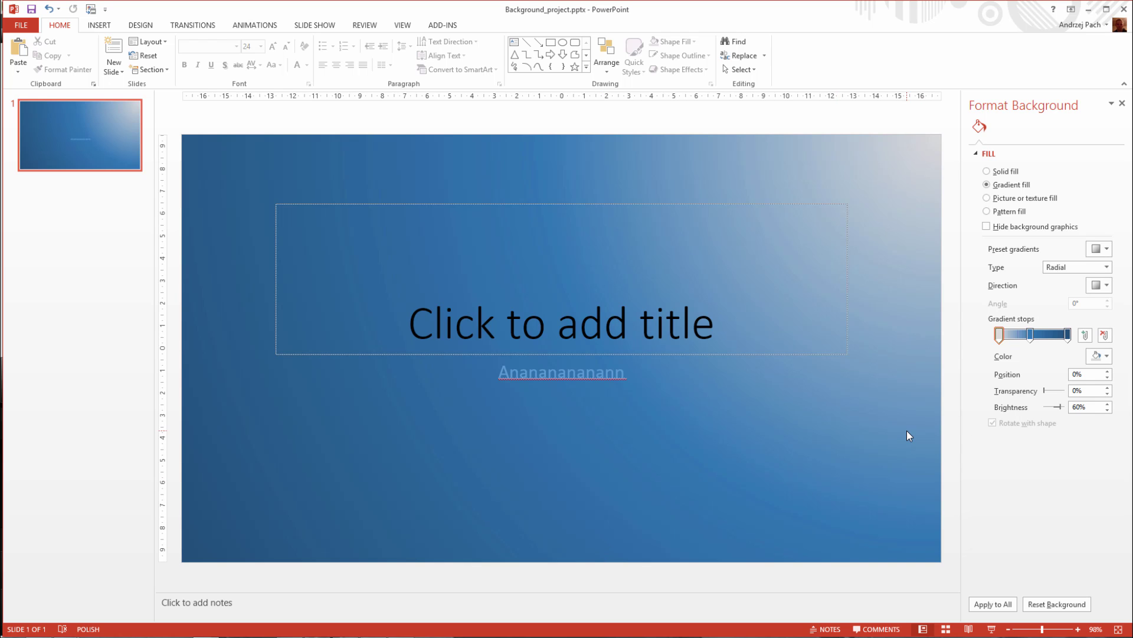
key(ctrl+z)
key(ctrl+z)
Step: Switch the background to Picture or texture fill, showing the default papyrus texture
click(788, 464)
click(464, 425)
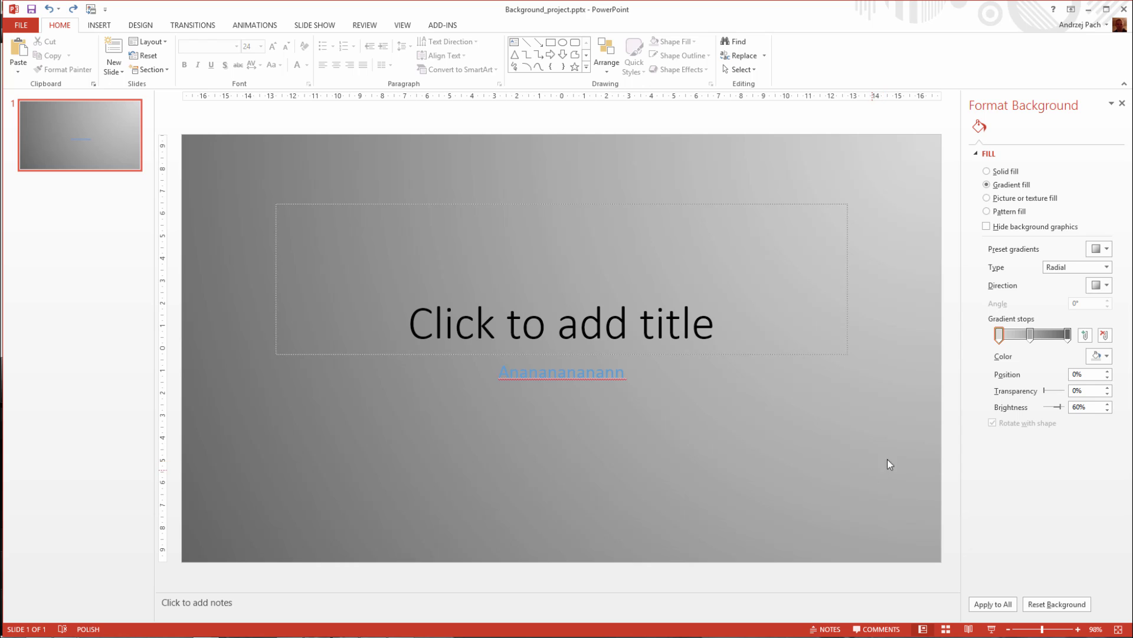
click(986, 199)
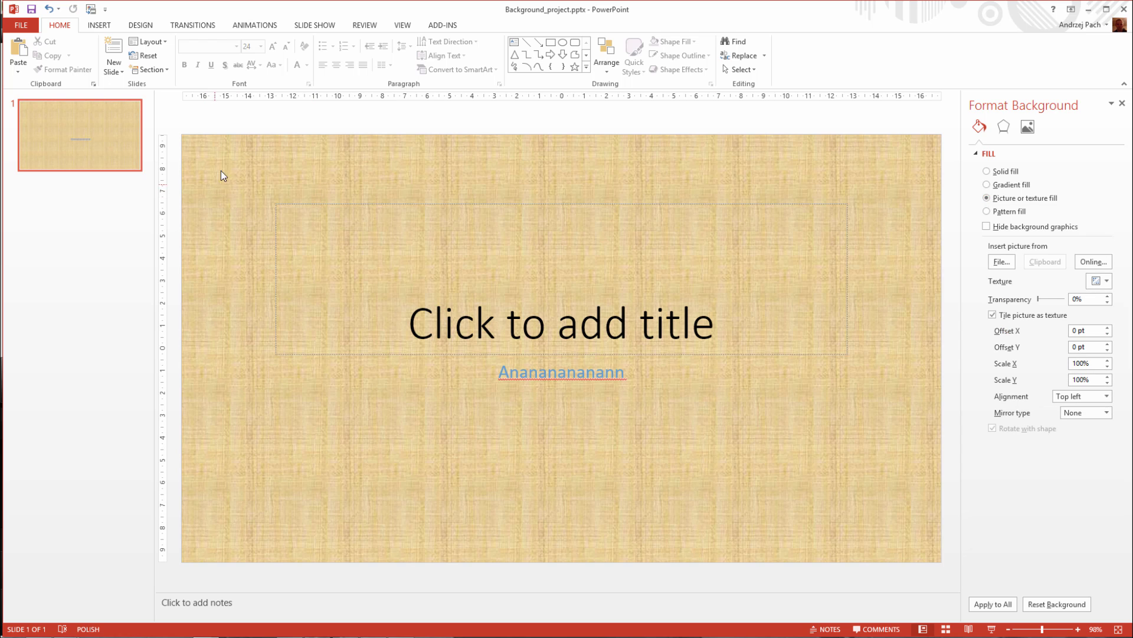
drag(231, 152, 925, 551)
click(217, 228)
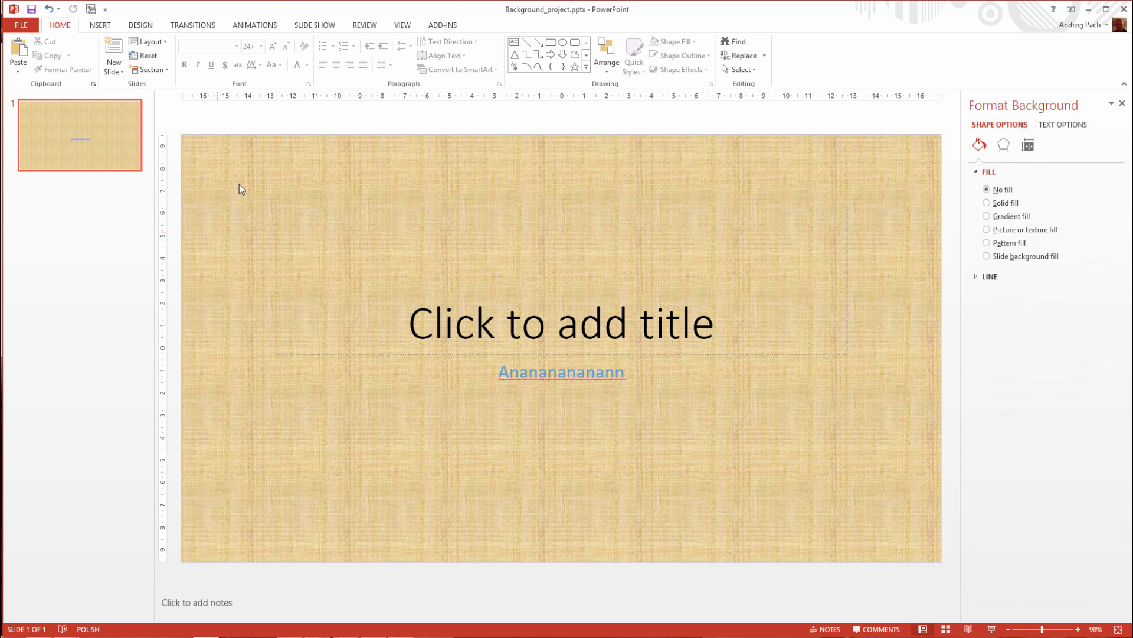
drag(234, 172, 902, 405)
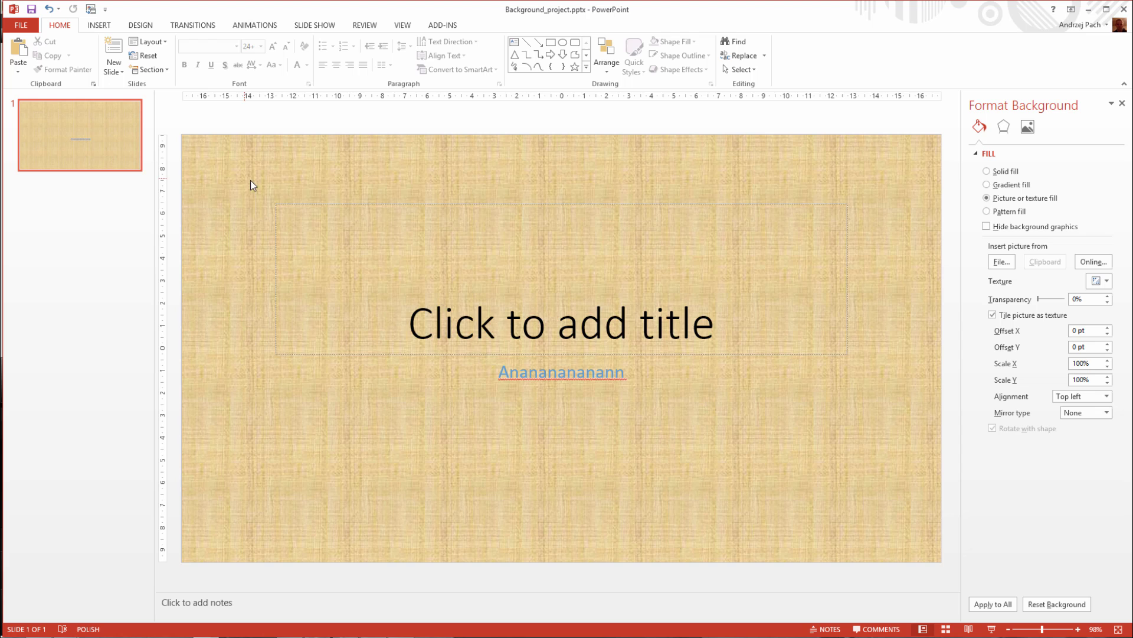
drag(250, 182, 907, 464)
click(176, 144)
Step: Insert congruent_outline.png as the background picture and tile it as a texture
click(1001, 262)
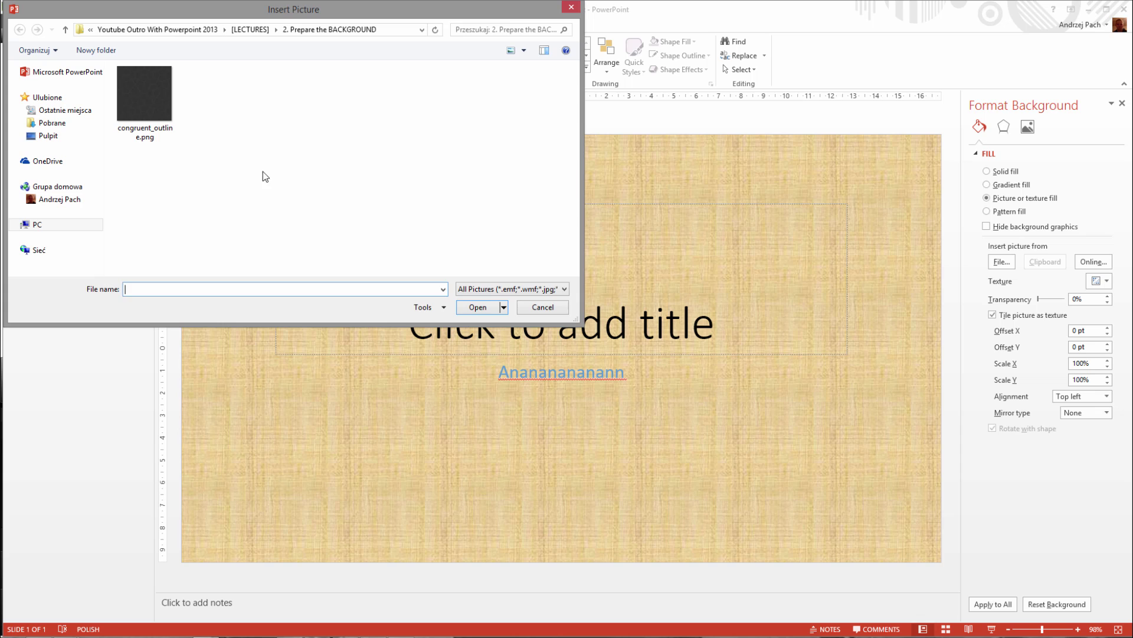
click(405, 259)
key(Down)
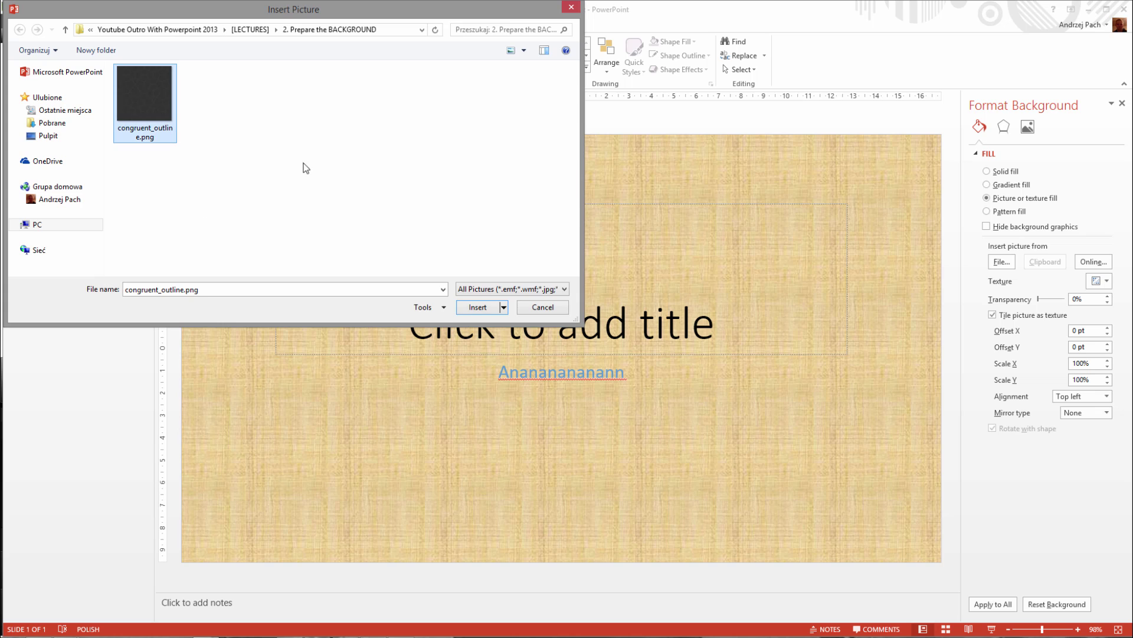
double_click(153, 98)
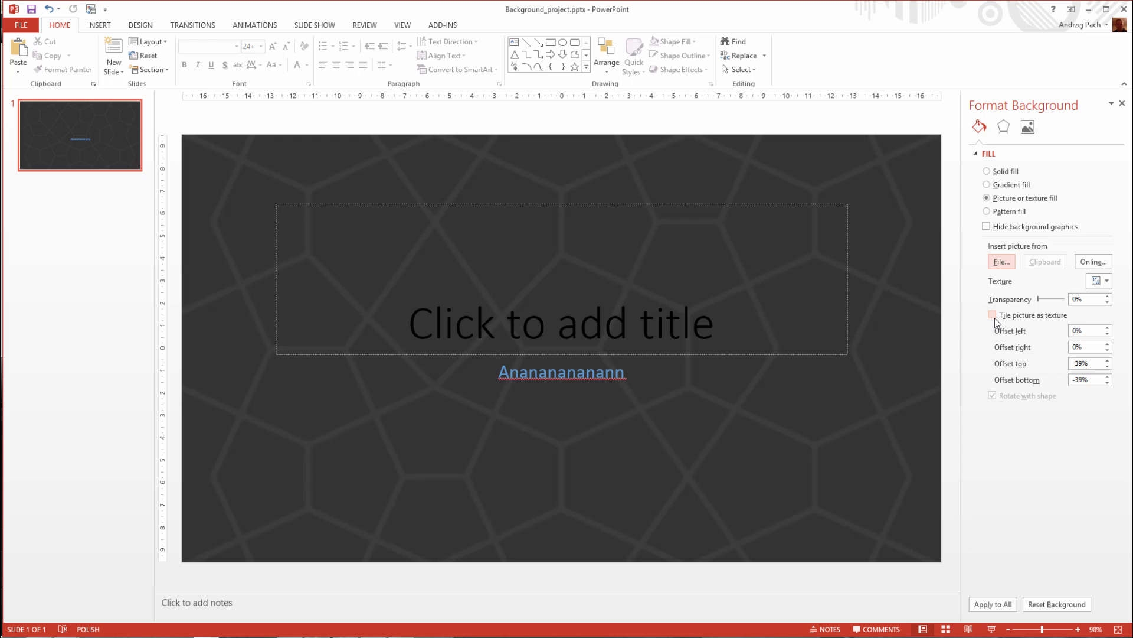
click(993, 316)
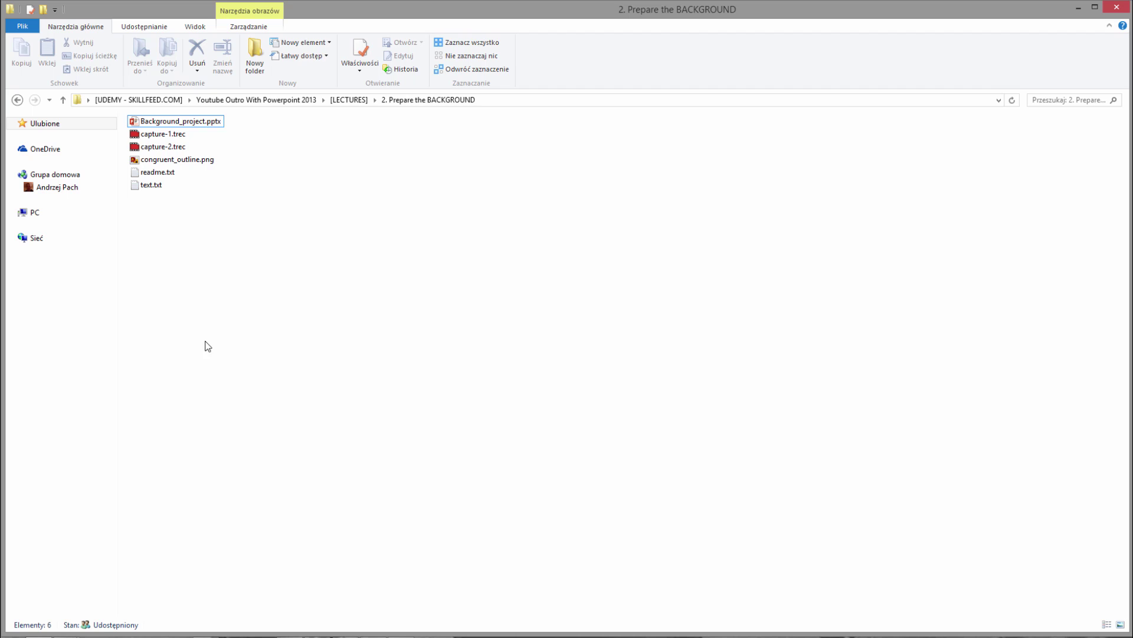
Step: Drag congruent_outline.png from File Explorer into the presentation and place it left of the slide
drag(200, 157, 329, 357)
drag(331, 407, 342, 409)
drag(529, 366, 184, 225)
scroll(319, 184, down, 2)
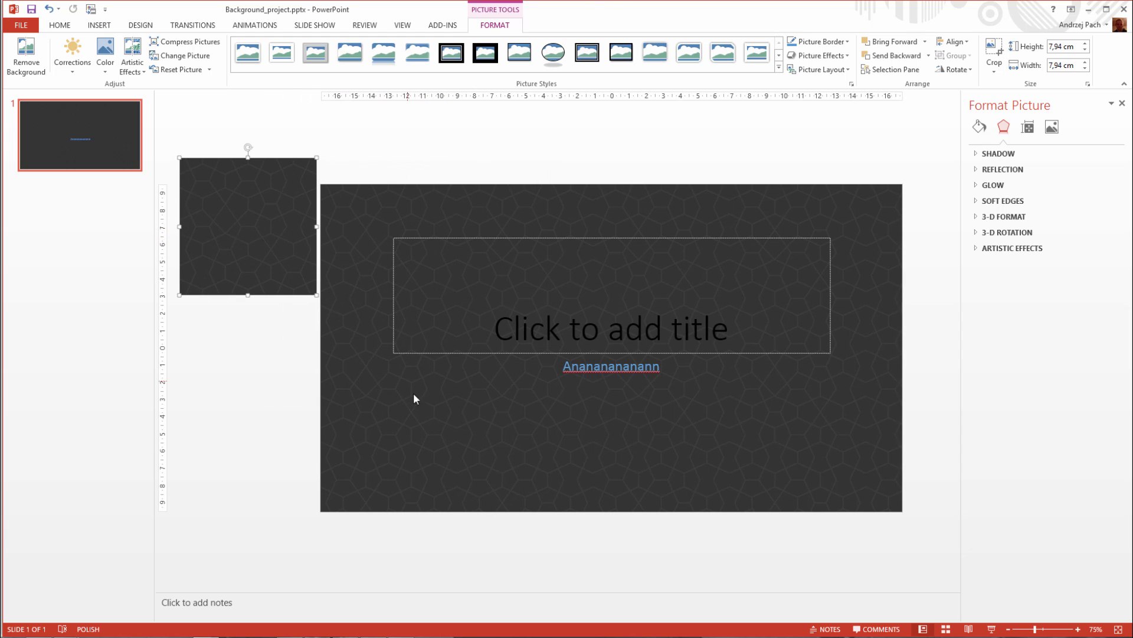
Step: Reopen Format Background and lower the tiled picture's Scale X to 81%
click(525, 421)
right_click(779, 417)
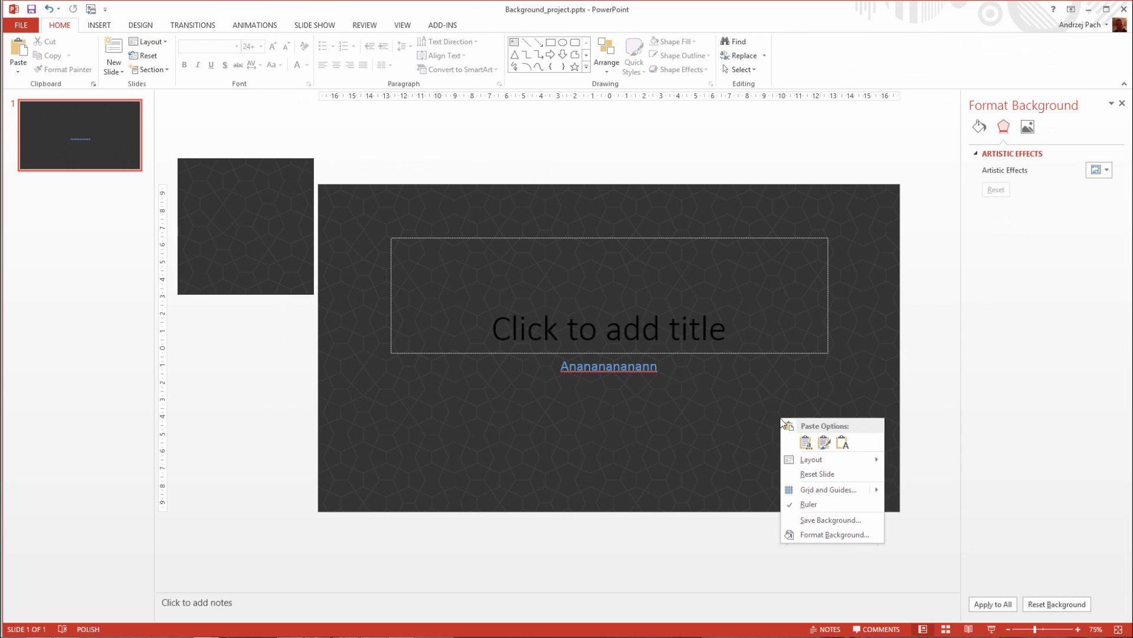
click(814, 538)
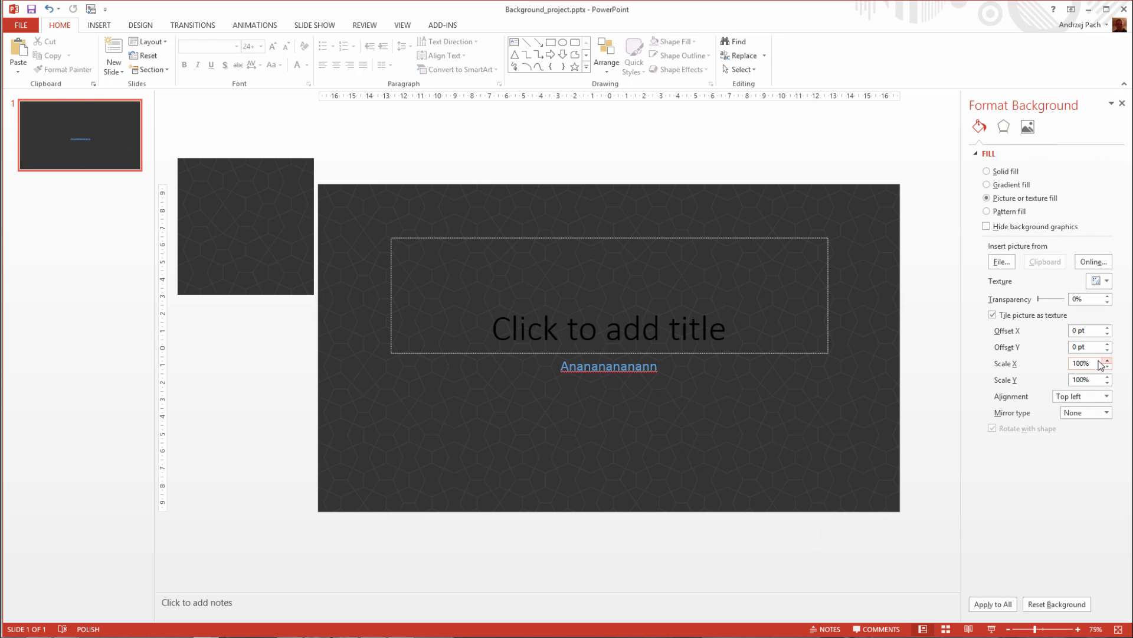
click(1083, 364)
click(1108, 364)
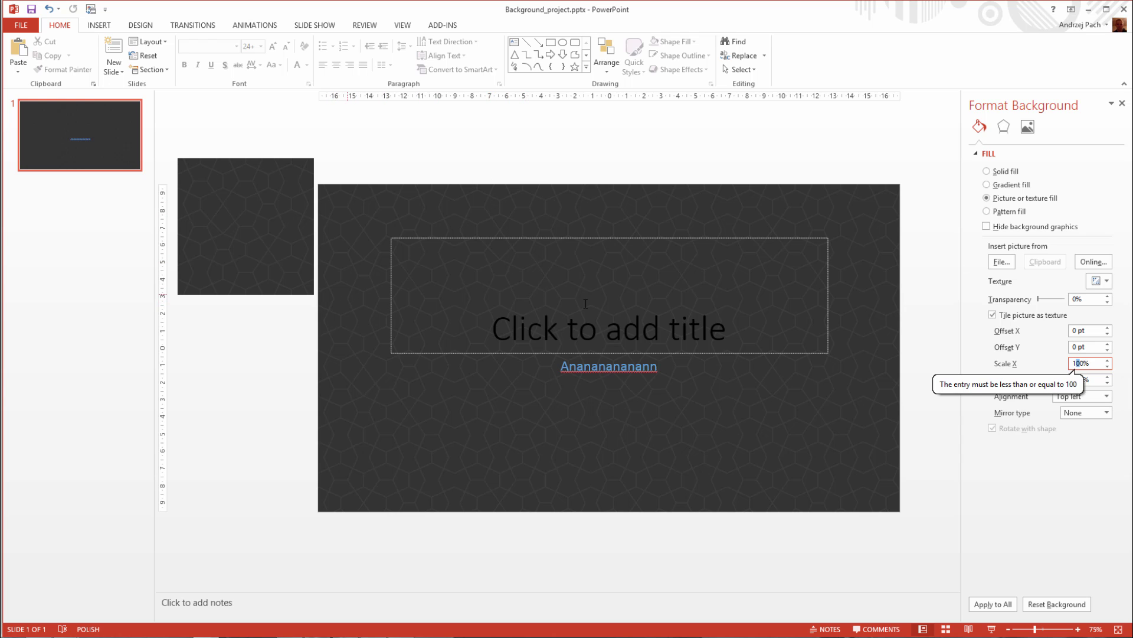
click(1108, 367)
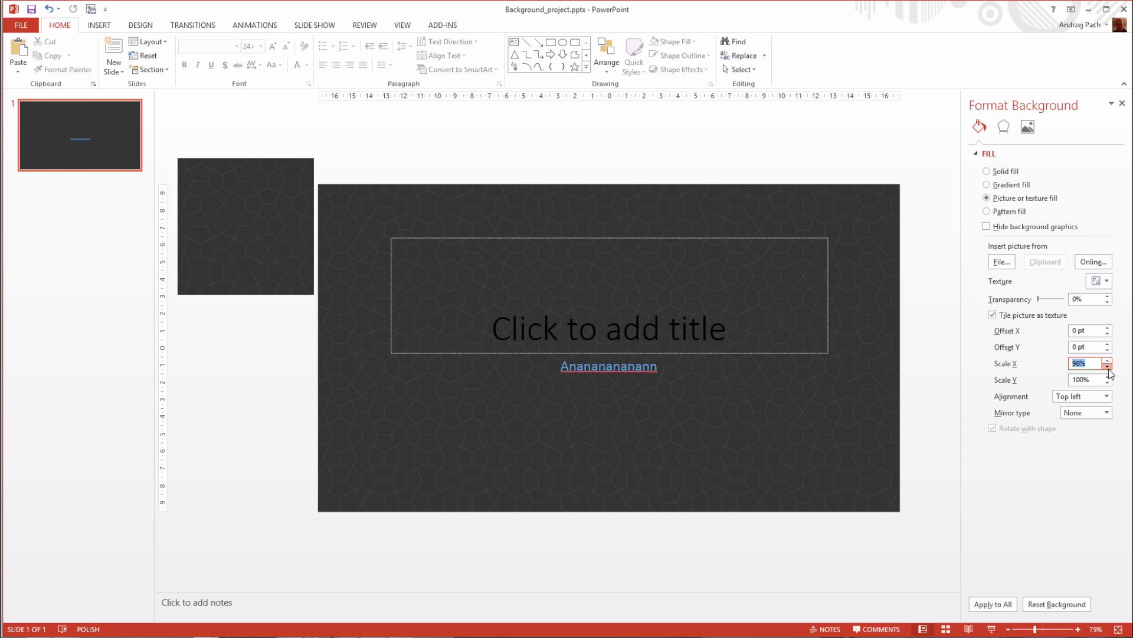
click(1109, 370)
click(1109, 370)
Step: Lower the tiled picture's Scale Y to 81% as well
click(1109, 384)
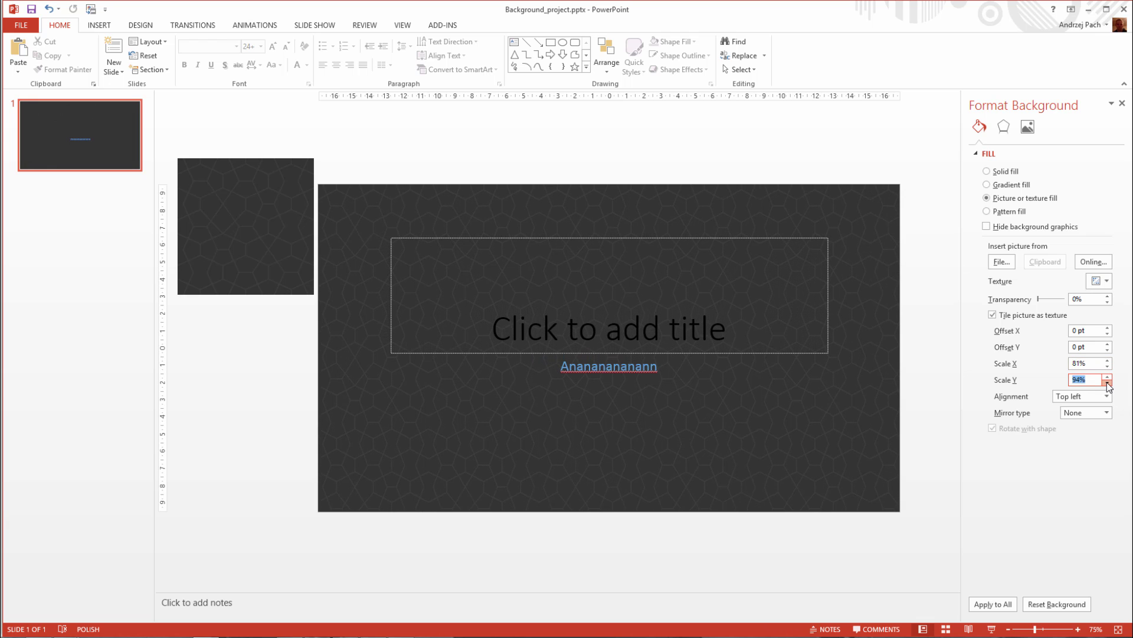
click(1109, 384)
click(1109, 384)
click(1109, 384)
click(1109, 384)
click(1109, 376)
scroll(528, 448, up, 5)
scroll(522, 448, down, 5)
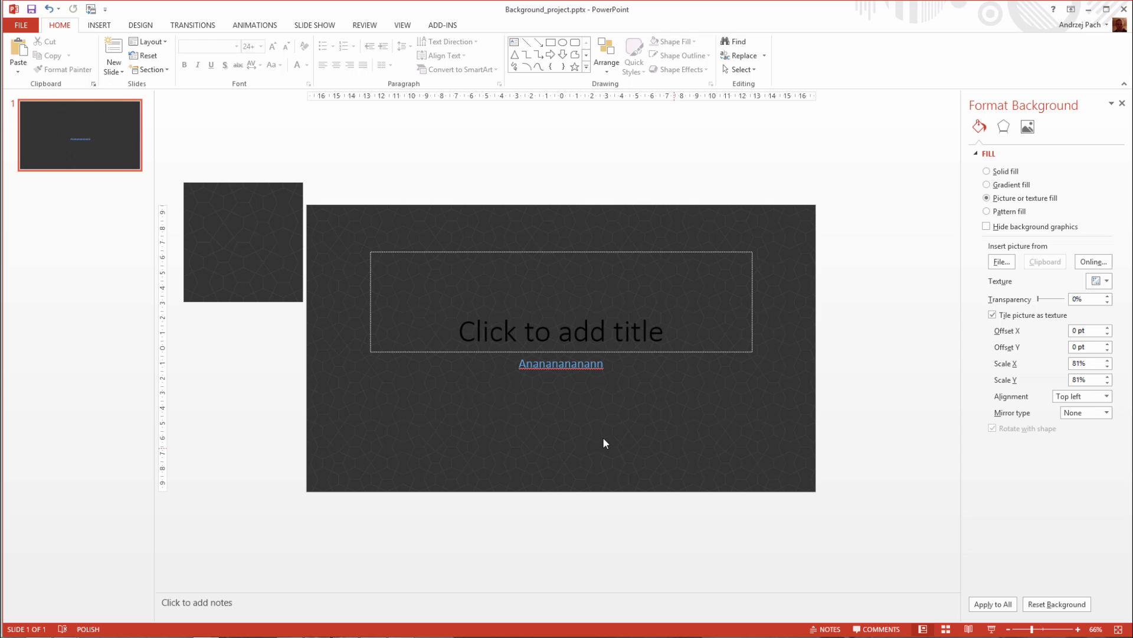
Step: Nudge the pattern picture slightly down-left beside the slide, then bring up the Format Background settings
click(254, 254)
drag(230, 263, 210, 266)
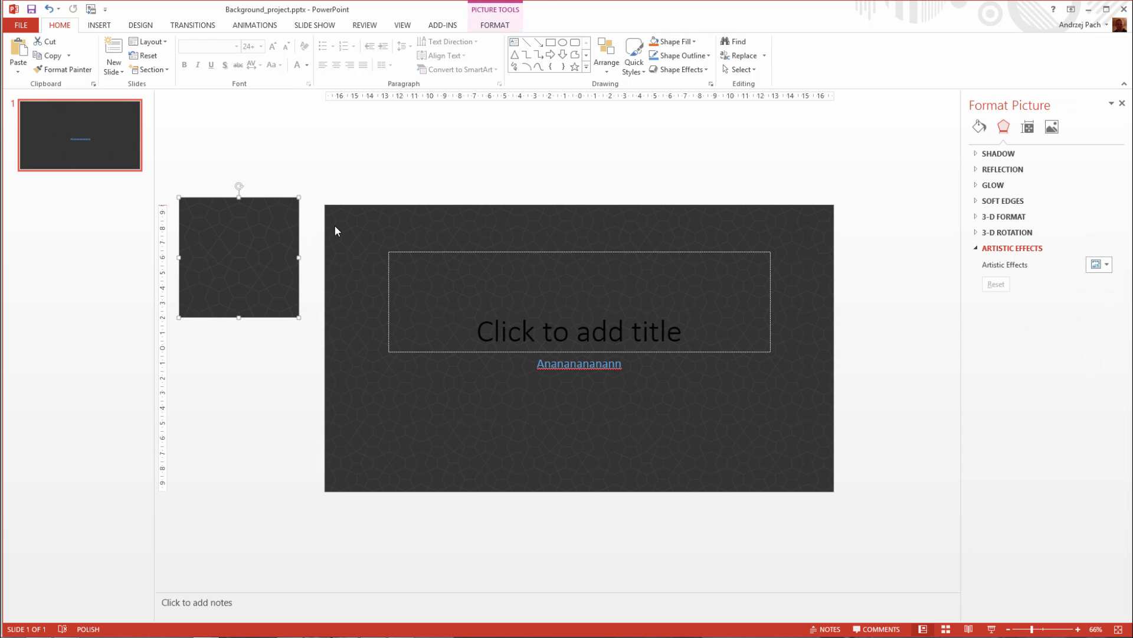
click(487, 420)
click(863, 357)
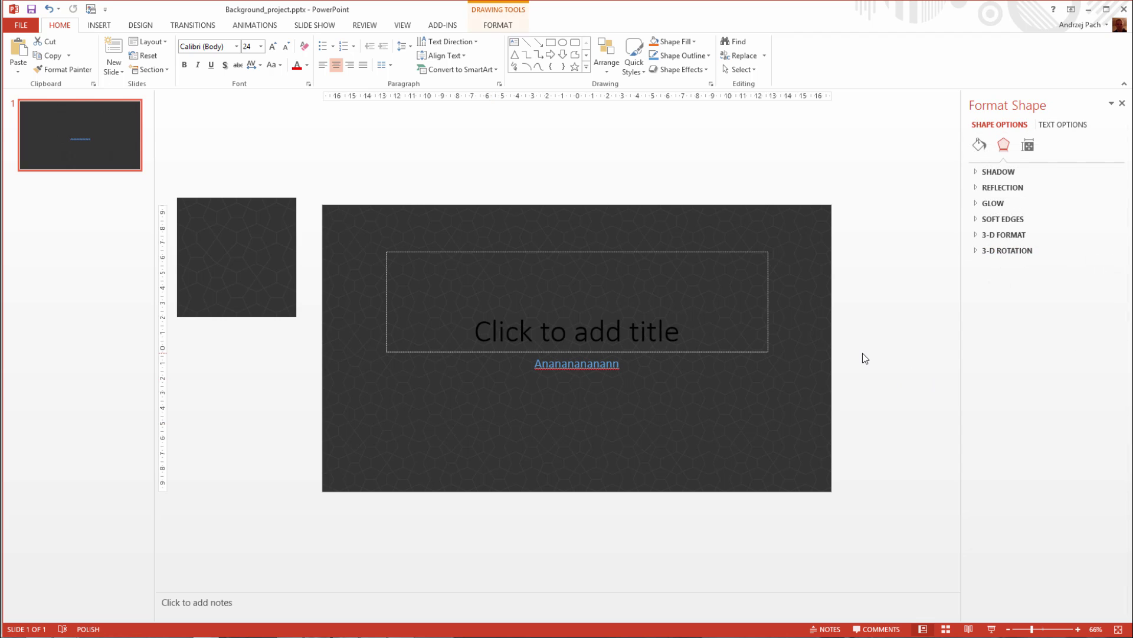
right_click(816, 353)
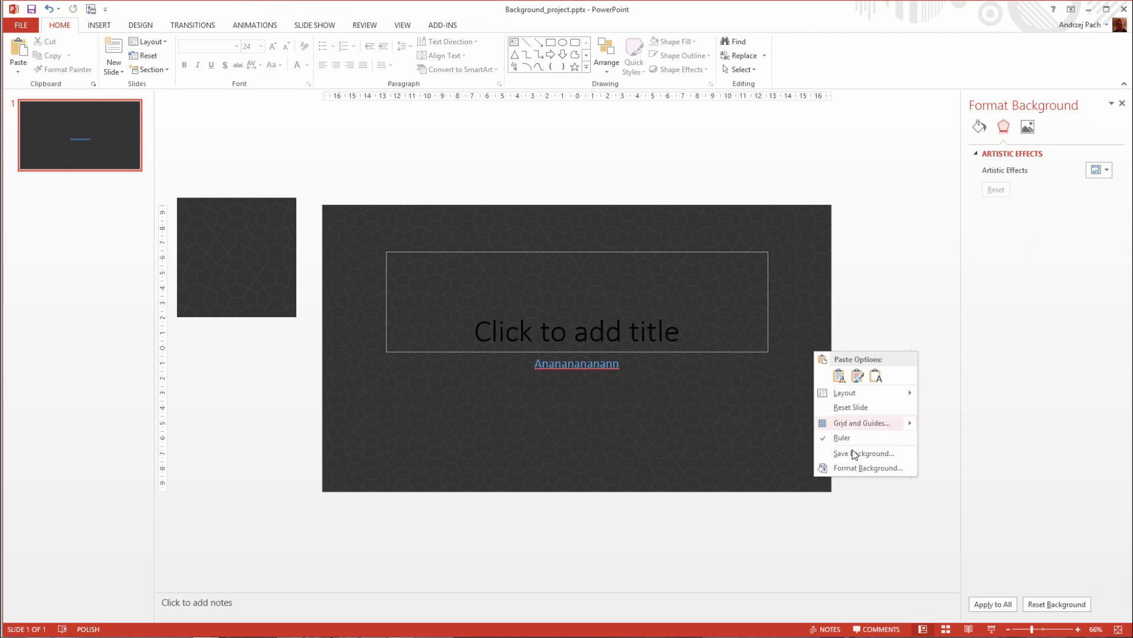
click(855, 468)
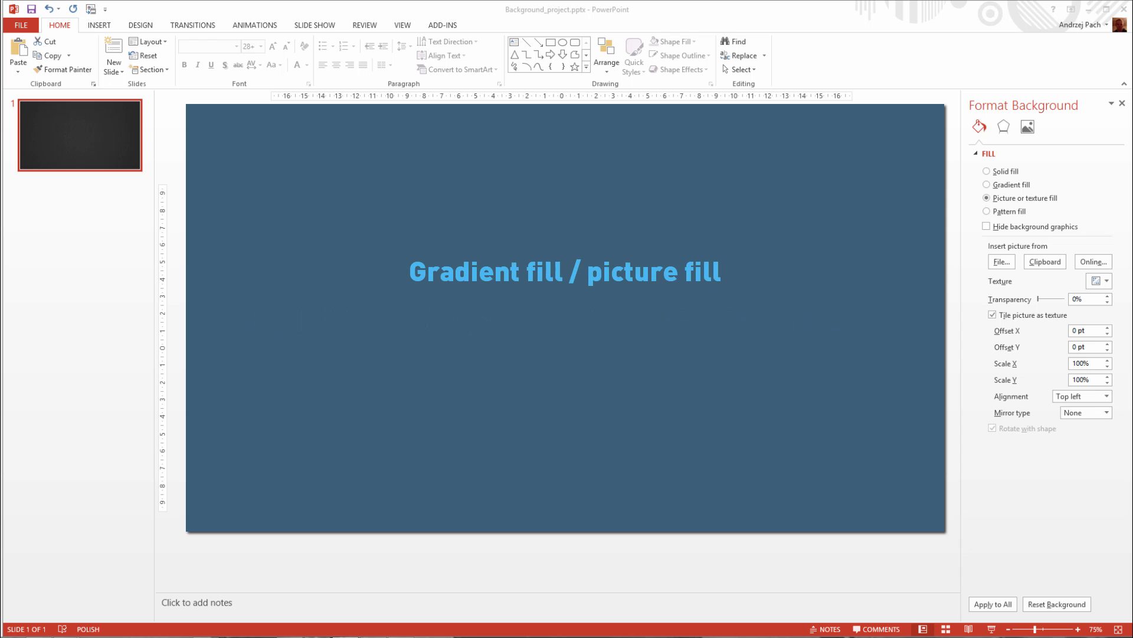
Step: Change the background to a grey radial gradient fill, then back to picture or texture fill
click(988, 185)
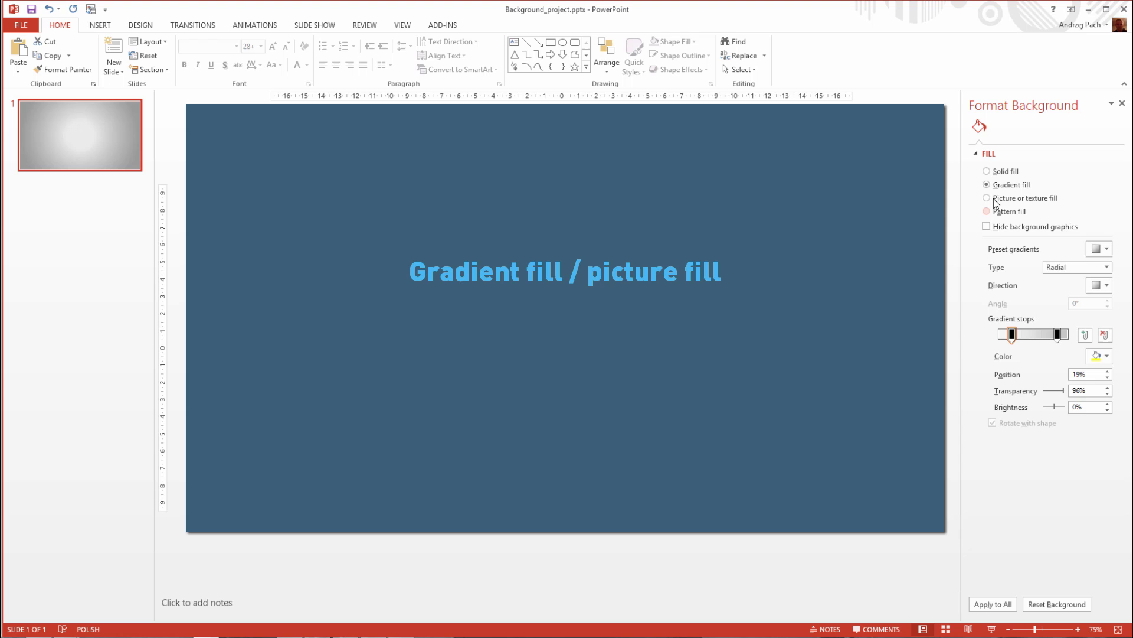
click(1000, 203)
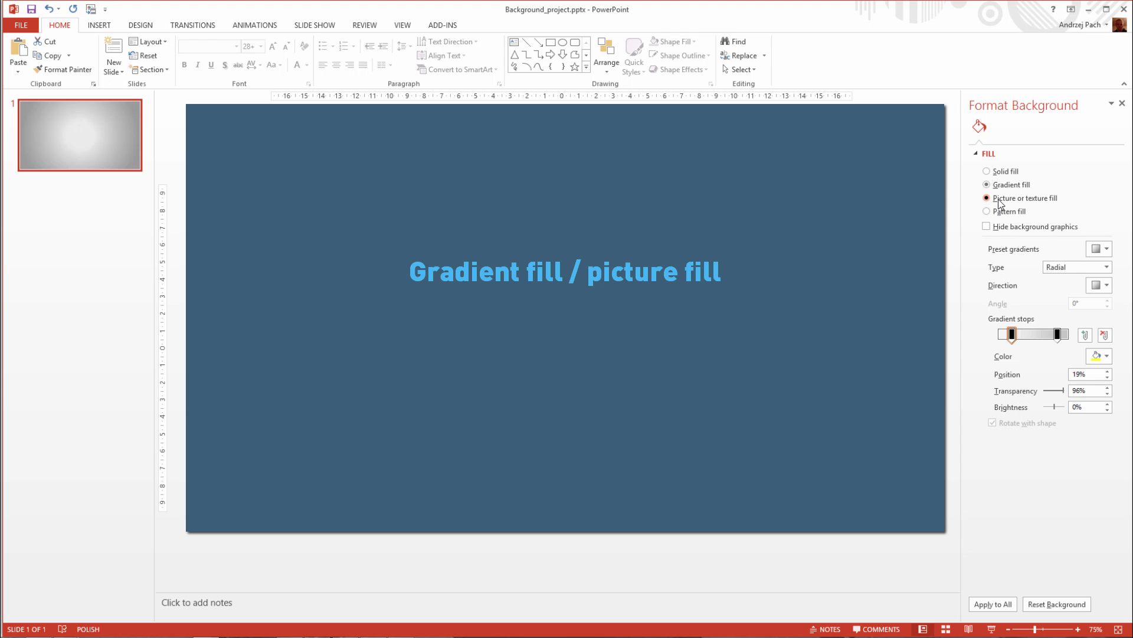